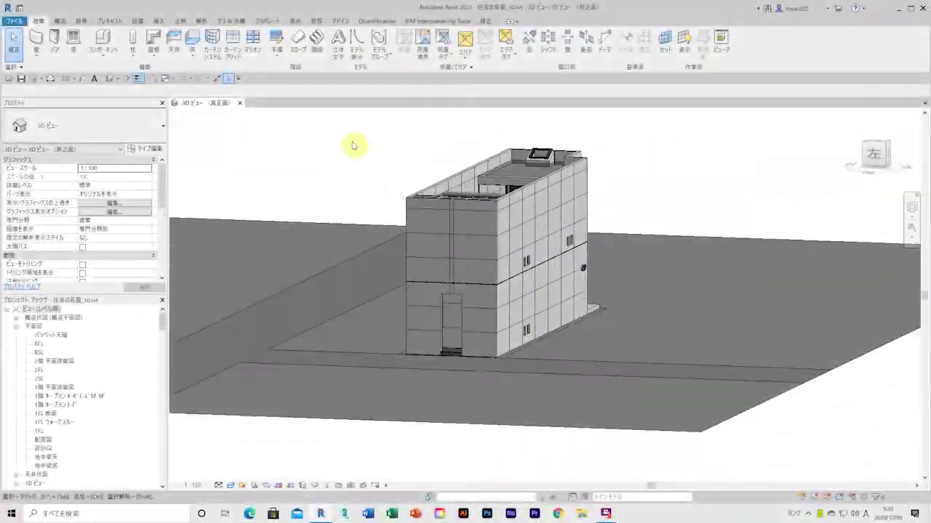
Step: Orbit the 3D view to frame the entrance step and door sill, then select the section box
{"action": "scroll", "coordinate": [443, 353], "scroll_direction": "up", "scroll_amount": 5}
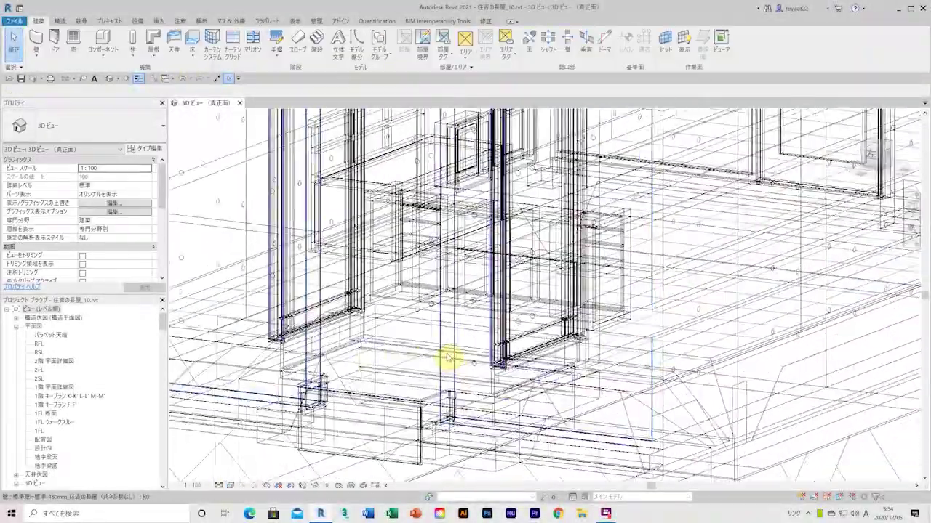
{"action": "scroll", "coordinate": [452, 353], "scroll_direction": "up", "scroll_amount": 4}
{"action": "scroll", "coordinate": [451, 353], "scroll_direction": "down", "scroll_amount": 5}
{"action": "mouse_move", "coordinate": [557, 332]}
{"action": "middle_mouse_down", "text": "shift"}
{"action": "mouse_move", "coordinate": [353, 368]}
{"action": "mouse_move", "coordinate": [339, 410]}
{"action": "middle_mouse_up", "text": "shift"}
{"action": "left_click", "coordinate": [357, 392]}
{"action": "key", "text": "Escape"}
{"action": "scroll", "coordinate": [429, 422], "scroll_direction": "down", "scroll_amount": 5}
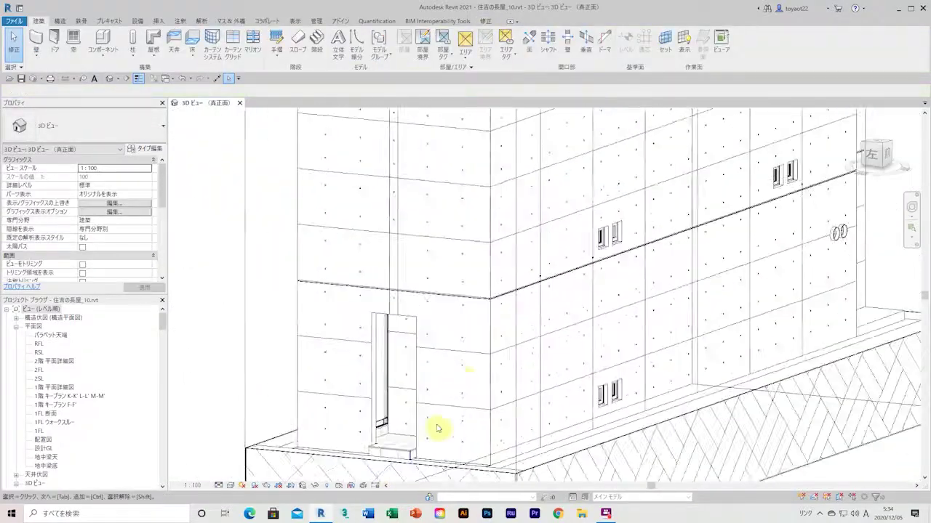
{"action": "middle_click_drag", "start_coordinate": [423, 412], "coordinate": [794, 260], "text": "shift"}
{"action": "left_click", "coordinate": [396, 429]}
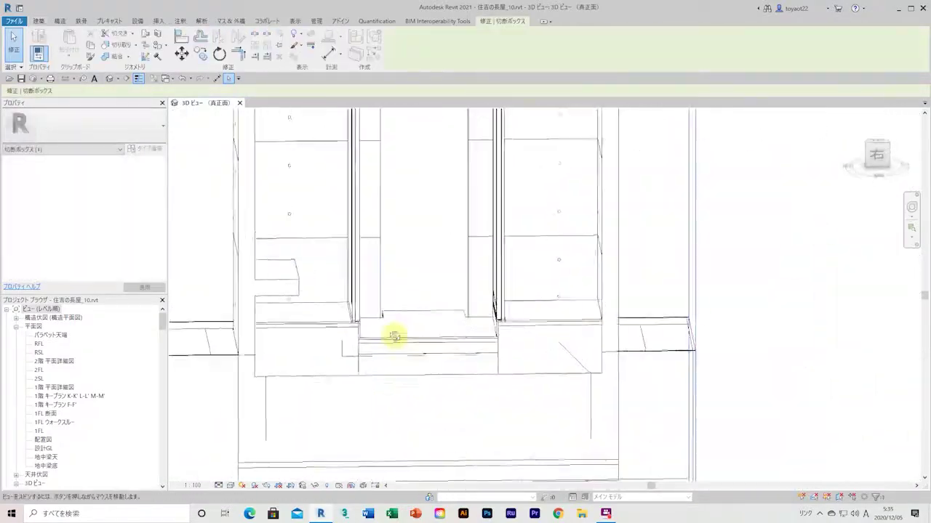
Step: Join the entrance step's solid geometry with the adjoining wall
{"action": "middle_click_drag", "start_coordinate": [412, 301], "coordinate": [619, 332], "text": "shift"}
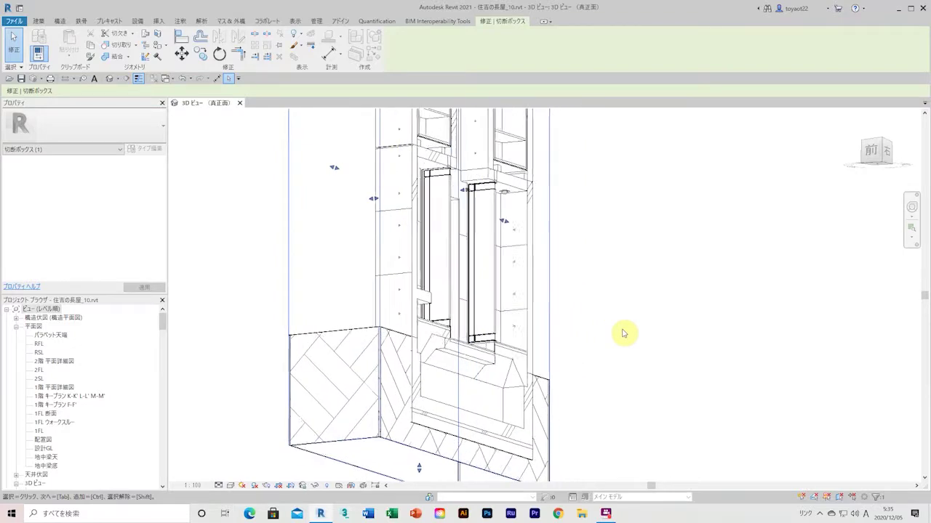
{"action": "scroll", "coordinate": [363, 349], "scroll_direction": "up", "scroll_amount": 5}
{"action": "key", "text": "Escape"}
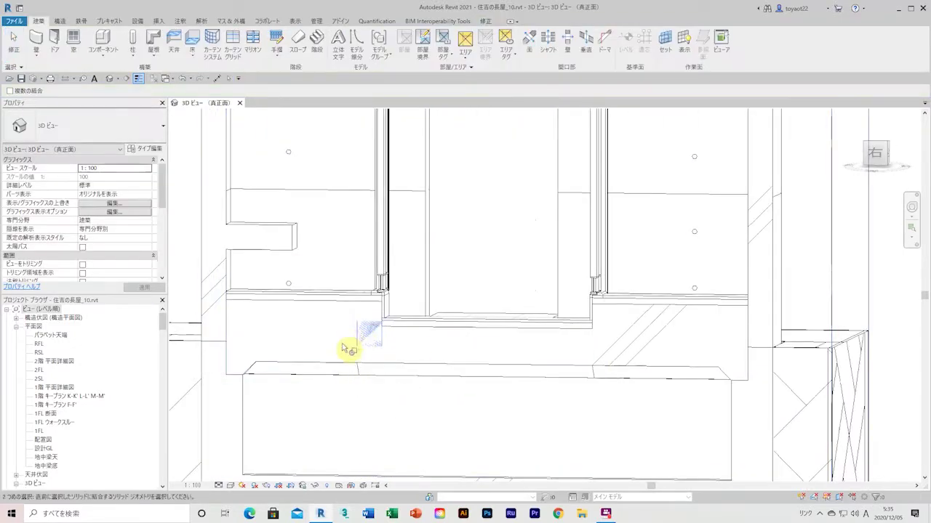
{"action": "scroll", "coordinate": [546, 400], "scroll_direction": "down", "scroll_amount": 3}
{"action": "scroll", "coordinate": [515, 372], "scroll_direction": "down", "scroll_amount": 3}
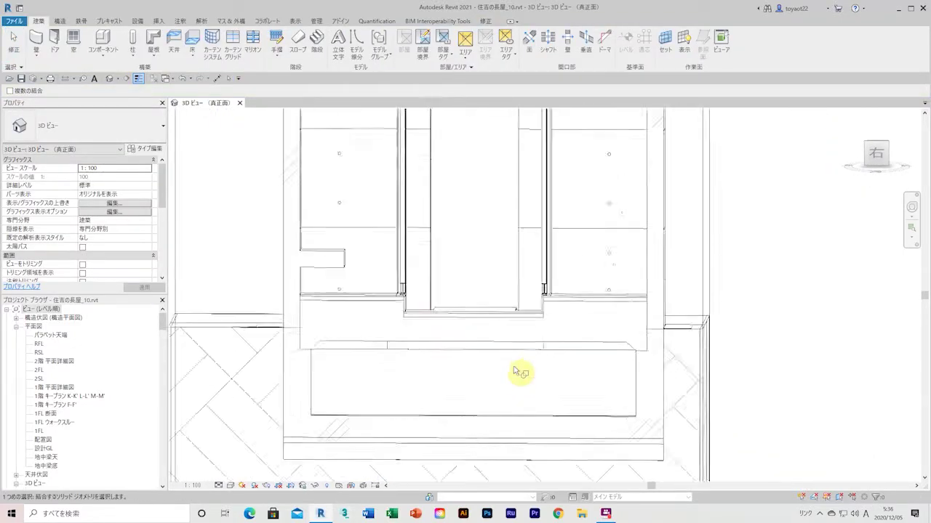
{"action": "middle_click_drag", "start_coordinate": [514, 372], "coordinate": [481, 362], "text": "shift"}
{"action": "key", "text": "Escape"}
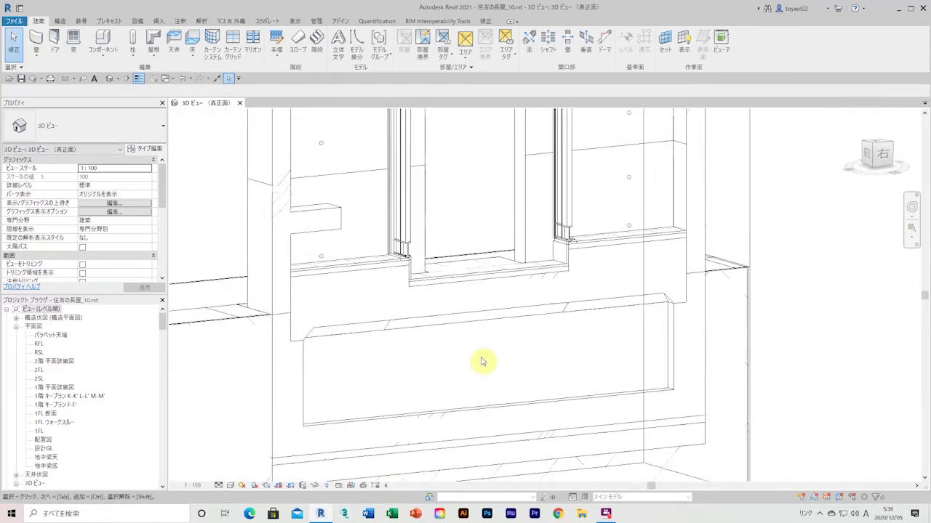
{"action": "scroll", "coordinate": [482, 361], "scroll_direction": "down", "scroll_amount": 2}
Step: Select the section box and the wall beneath the door sill, orbiting around the sill
{"action": "left_click", "coordinate": [223, 278]}
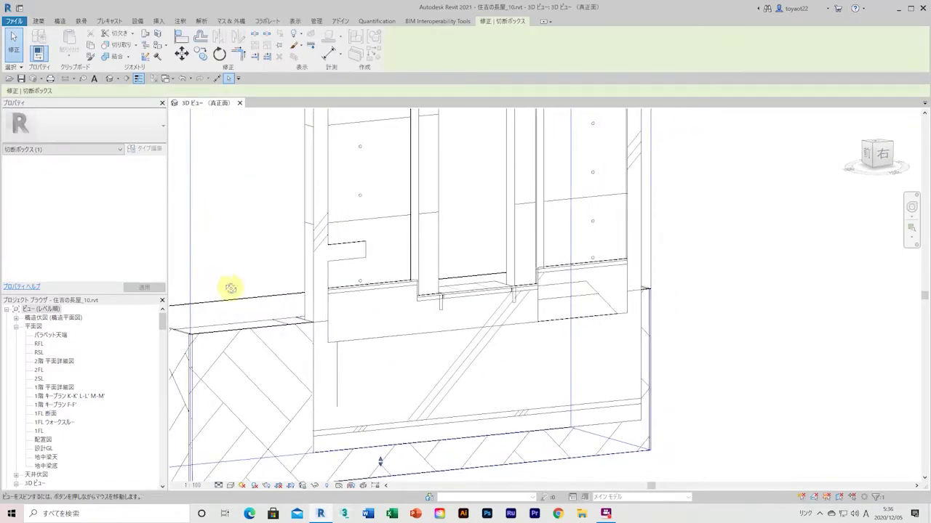
{"action": "scroll", "coordinate": [354, 235], "scroll_direction": "up", "scroll_amount": 3}
{"action": "scroll", "coordinate": [384, 316], "scroll_direction": "up", "scroll_amount": 2}
{"action": "left_click", "coordinate": [384, 315]}
{"action": "middle_click_drag", "start_coordinate": [405, 333], "coordinate": [840, 328], "text": "shift"}
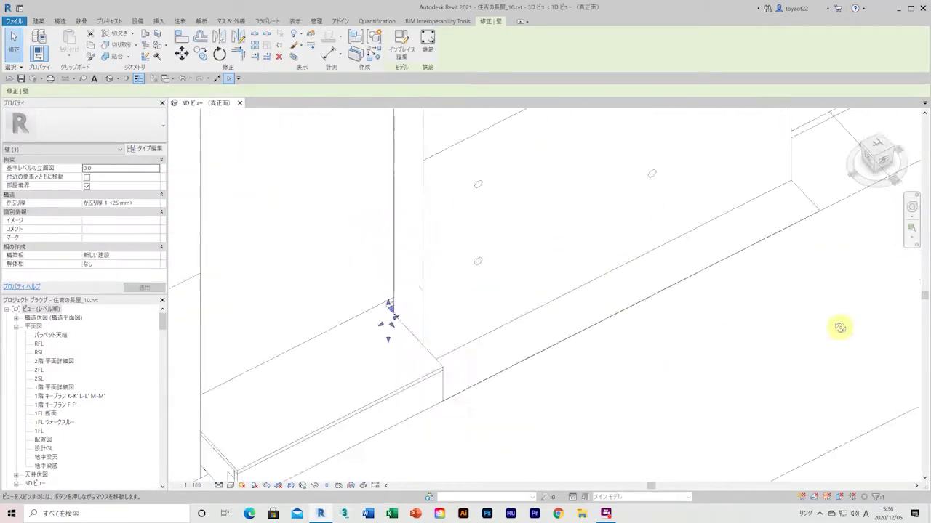
{"action": "scroll", "coordinate": [839, 328], "scroll_direction": "down", "scroll_amount": 3}
{"action": "scroll", "coordinate": [424, 347], "scroll_direction": "up", "scroll_amount": 3}
{"action": "left_click", "coordinate": [424, 347]}
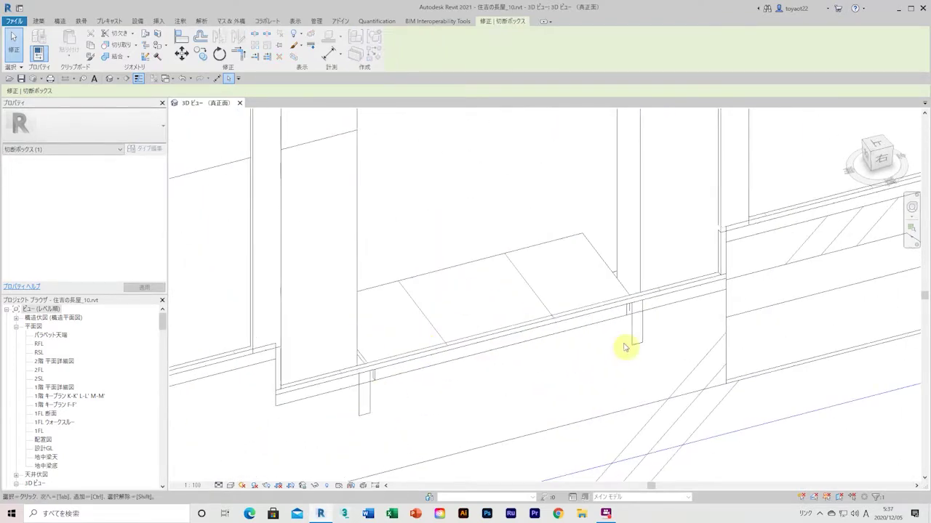
Step: Turn to the right-side view, pan along the sill and select the floor beneath it
{"action": "left_click", "coordinate": [881, 159]}
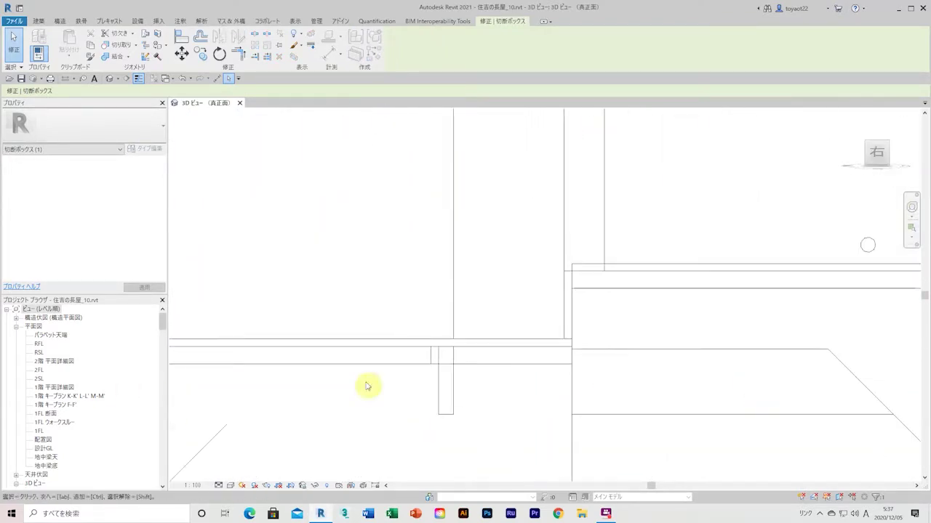
{"action": "mouse_move", "coordinate": [367, 386]}
{"action": "middle_mouse_down", "text": "shift"}
{"action": "mouse_move", "coordinate": [266, 381]}
{"action": "mouse_move", "coordinate": [305, 368]}
{"action": "mouse_move", "coordinate": [309, 383]}
{"action": "middle_mouse_up", "text": "shift"}
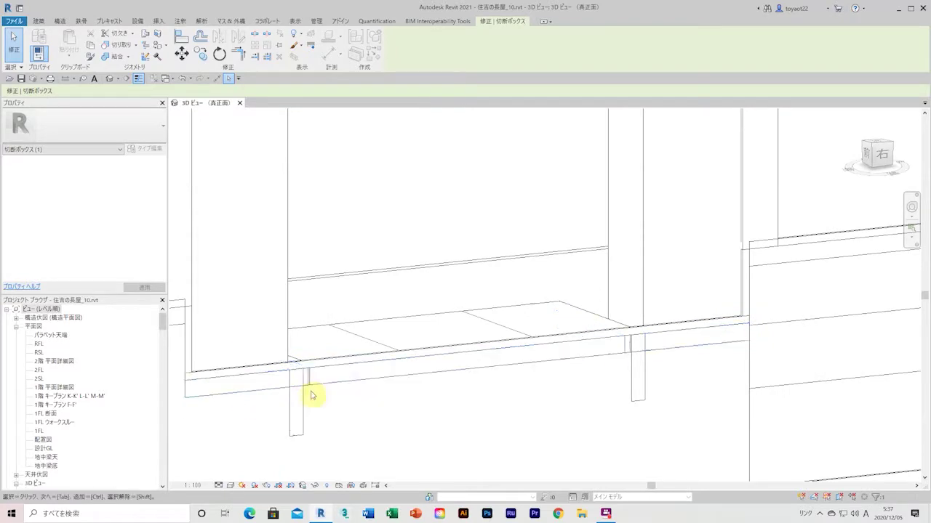
{"action": "scroll", "coordinate": [311, 395], "scroll_direction": "up", "scroll_amount": 4}
{"action": "mouse_move", "coordinate": [294, 341]}
{"action": "middle_mouse_down"}
{"action": "mouse_move", "coordinate": [505, 362]}
{"action": "mouse_move", "coordinate": [603, 409]}
{"action": "mouse_move", "coordinate": [508, 355]}
{"action": "mouse_move", "coordinate": [603, 399]}
{"action": "mouse_move", "coordinate": [528, 320]}
{"action": "mouse_move", "coordinate": [623, 339]}
{"action": "mouse_move", "coordinate": [592, 349]}
{"action": "mouse_move", "coordinate": [671, 374]}
{"action": "mouse_move", "coordinate": [760, 329]}
{"action": "mouse_move", "coordinate": [523, 301]}
{"action": "middle_mouse_up"}
{"action": "left_click", "coordinate": [508, 354]}
Step: Switch the view to Shaded and orbit to the back of the cropped model
{"action": "left_click", "coordinate": [251, 455]}
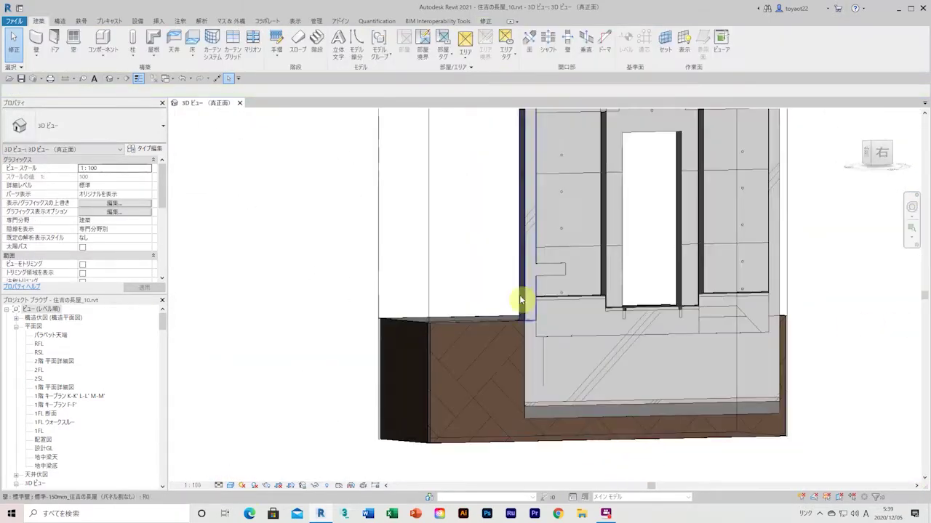
{"action": "left_click", "coordinate": [430, 270]}
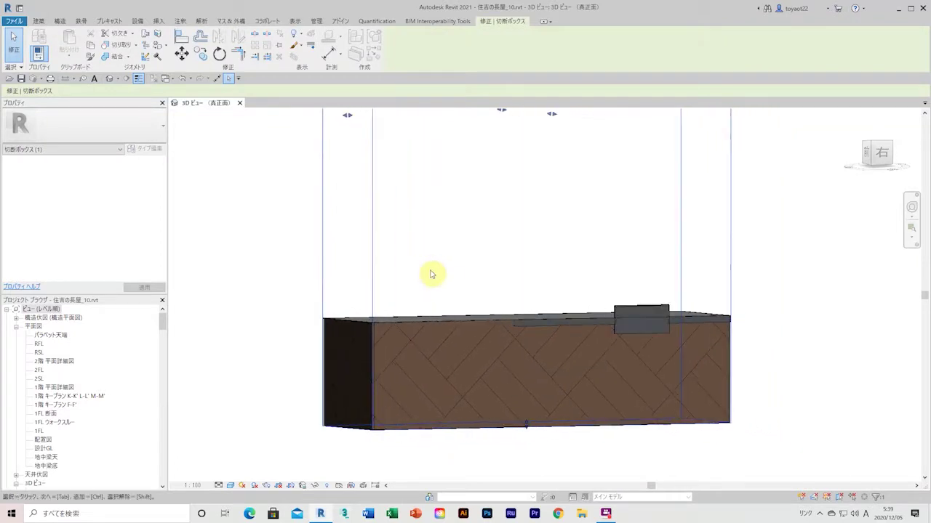
{"action": "mouse_move", "coordinate": [431, 274]}
{"action": "middle_mouse_down", "text": "shift"}
{"action": "mouse_move", "coordinate": [390, 446]}
{"action": "mouse_move", "coordinate": [476, 391]}
{"action": "mouse_move", "coordinate": [533, 397]}
{"action": "middle_mouse_up", "text": "shift"}
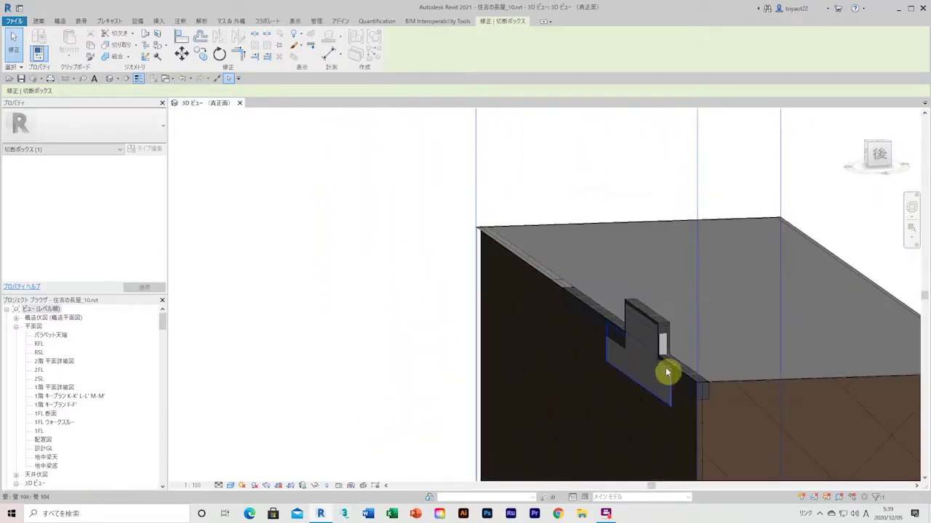
Step: Select the small mortar floor pieces along the slab's back edge
{"action": "left_click", "coordinate": [664, 347]}
{"action": "left_click", "coordinate": [696, 267]}
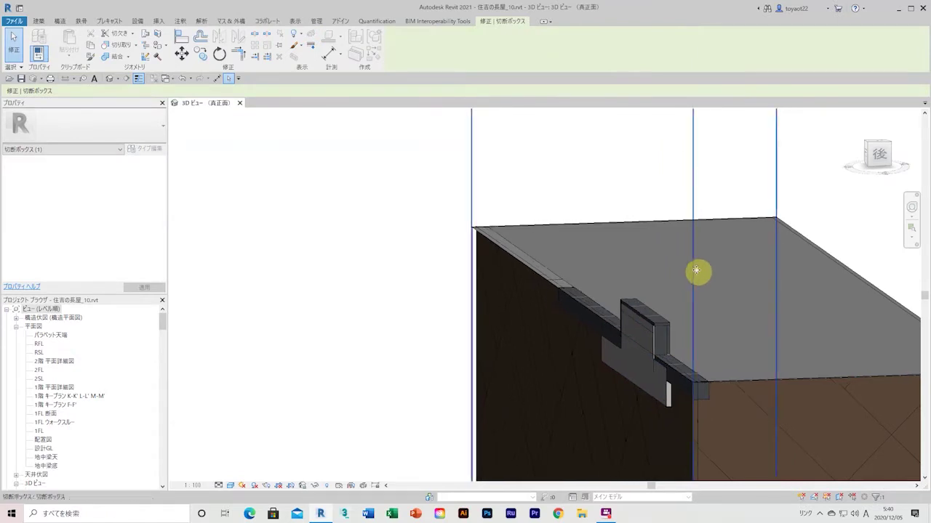
{"action": "left_click", "coordinate": [650, 339]}
{"action": "scroll", "coordinate": [668, 382], "scroll_direction": "up", "scroll_amount": 2}
{"action": "scroll", "coordinate": [709, 316], "scroll_direction": "up", "scroll_amount": 3}
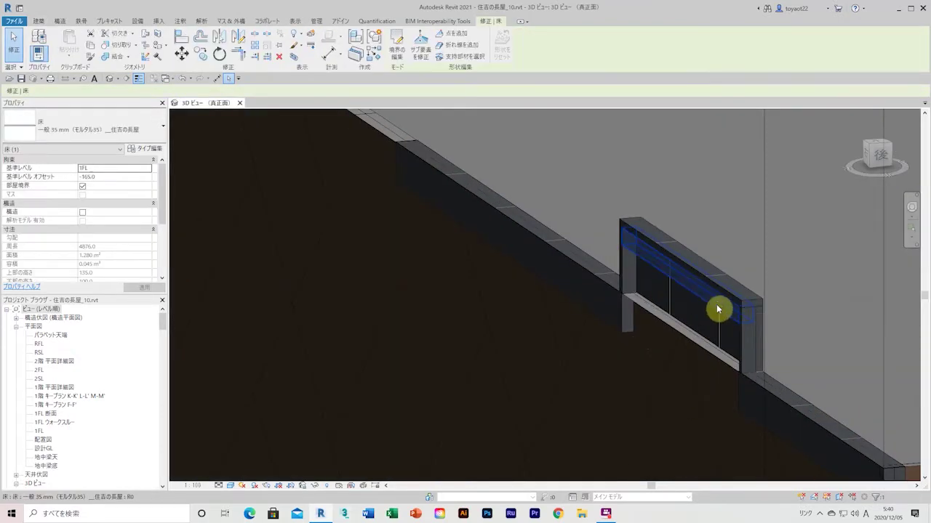
{"action": "left_click", "coordinate": [183, 79]}
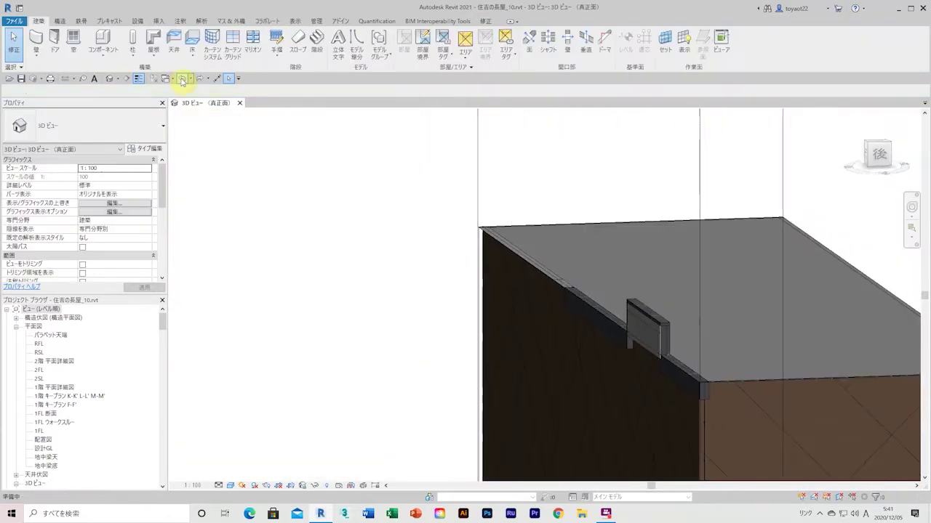
{"action": "left_click", "coordinate": [183, 80]}
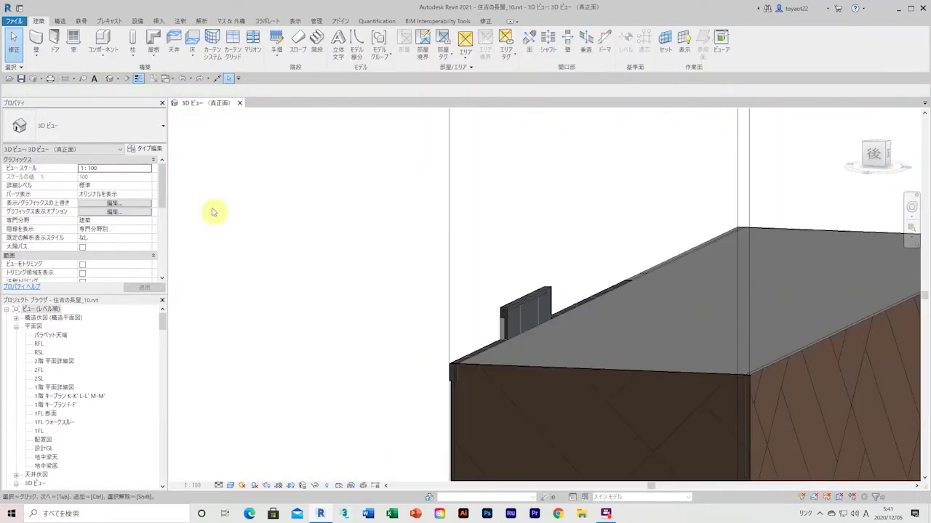
{"action": "left_click", "coordinate": [528, 330]}
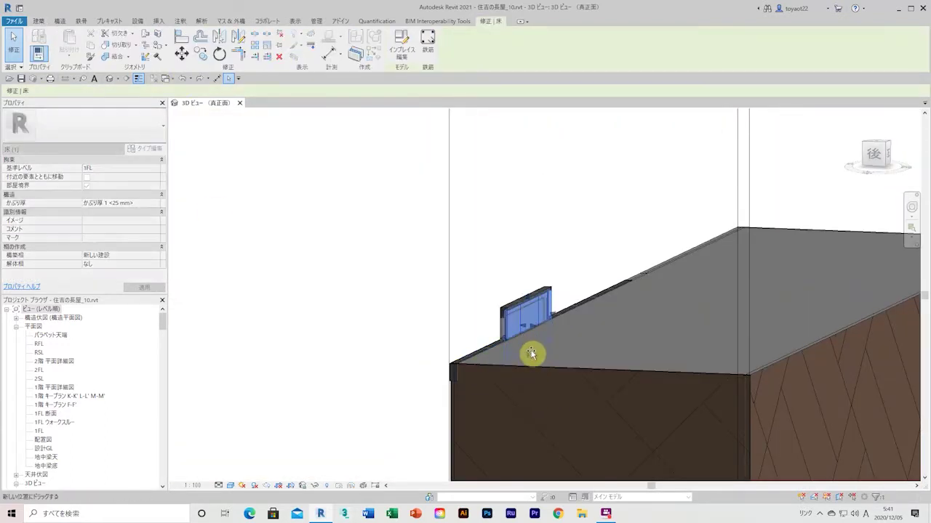
Step: Orbit to look down on the slab and select the 120 mm entrance floor
{"action": "middle_click_drag", "start_coordinate": [531, 354], "coordinate": [529, 411], "text": "shift"}
{"action": "scroll", "coordinate": [538, 341], "scroll_direction": "up", "scroll_amount": 2}
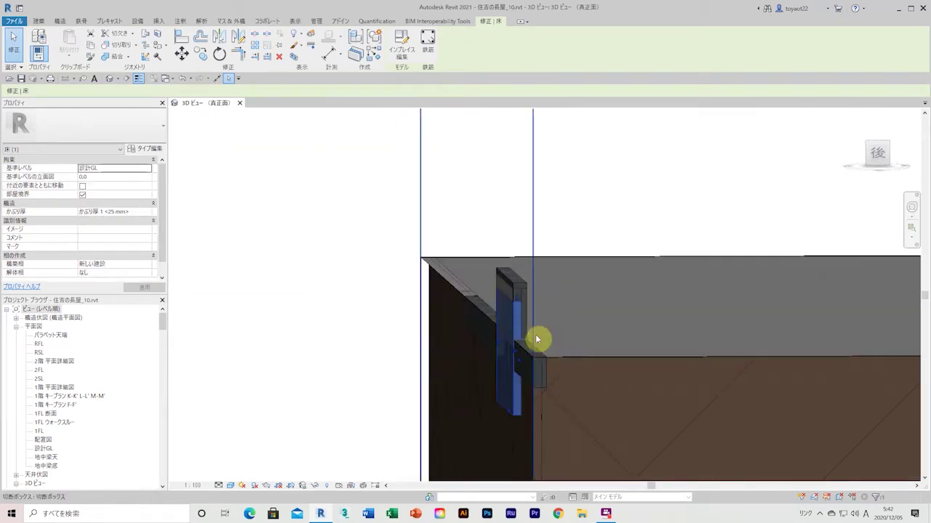
{"action": "left_click", "coordinate": [416, 301]}
{"action": "scroll", "coordinate": [417, 303], "scroll_direction": "up", "scroll_amount": 2}
{"action": "scroll", "coordinate": [417, 301], "scroll_direction": "up", "scroll_amount": 2}
{"action": "mouse_move", "coordinate": [419, 305]}
{"action": "middle_mouse_down", "text": "shift"}
{"action": "mouse_move", "coordinate": [468, 388]}
{"action": "mouse_move", "coordinate": [395, 382]}
{"action": "mouse_move", "coordinate": [395, 374]}
{"action": "mouse_move", "coordinate": [365, 405]}
{"action": "mouse_move", "coordinate": [266, 403]}
{"action": "mouse_move", "coordinate": [443, 264]}
{"action": "mouse_move", "coordinate": [364, 368]}
{"action": "mouse_move", "coordinate": [302, 304]}
{"action": "mouse_move", "coordinate": [473, 447]}
{"action": "mouse_move", "coordinate": [565, 403]}
{"action": "middle_mouse_up", "text": "shift"}
{"action": "left_click", "coordinate": [574, 401]}
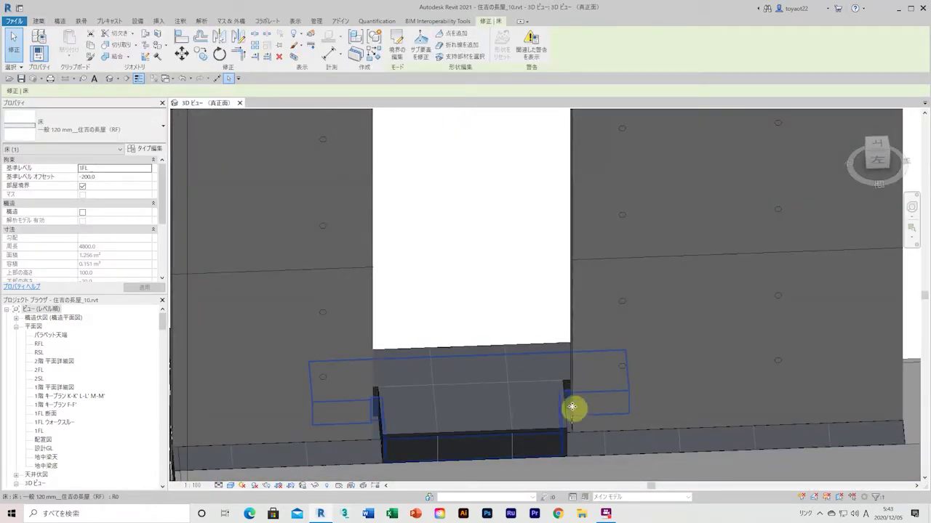
Step: Open the entrance floor's boundary sketch and finish editing it
{"action": "double_click", "coordinate": [572, 407]}
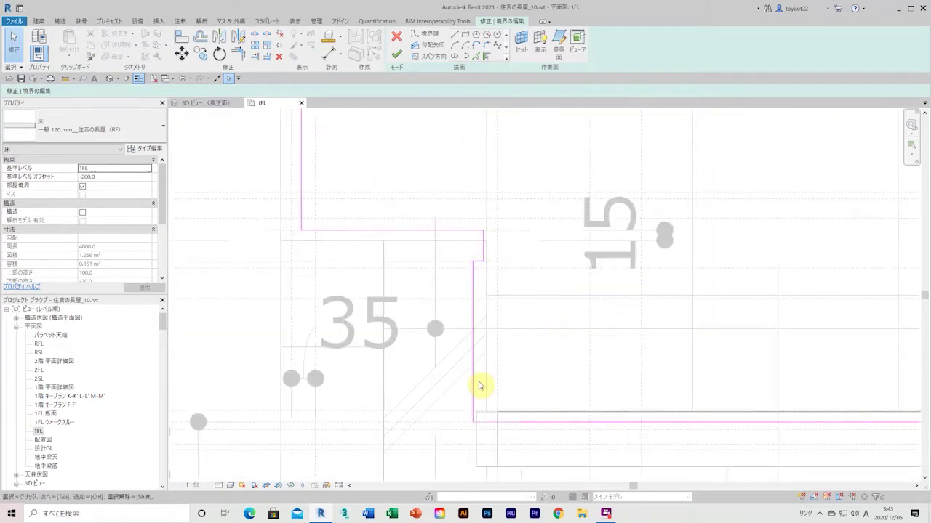
{"action": "scroll", "coordinate": [480, 385], "scroll_direction": "down", "scroll_amount": 2}
{"action": "left_click", "coordinate": [396, 54]}
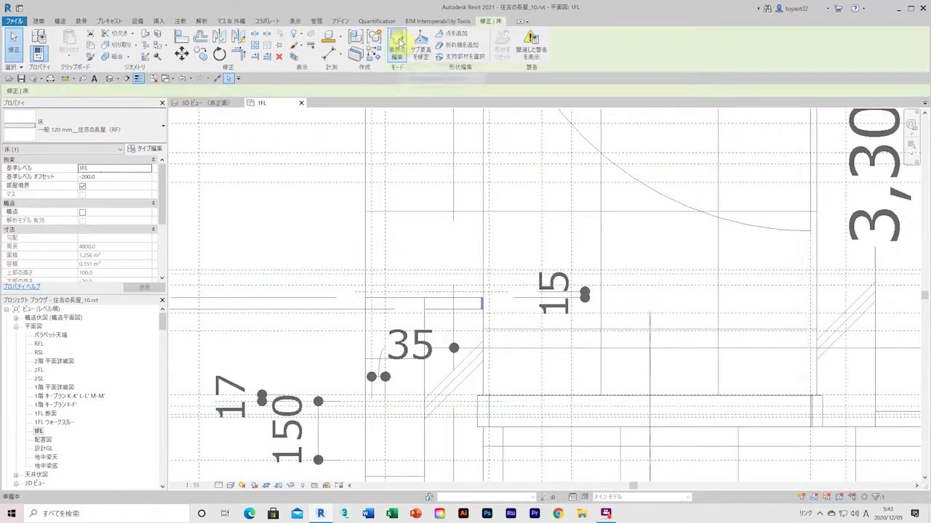
{"action": "scroll", "coordinate": [469, 259], "scroll_direction": "up", "scroll_amount": 5}
Step: Switch back to the 3D view and pan to frame the section-boxed model
{"action": "key", "text": "ctrl+Tab"}
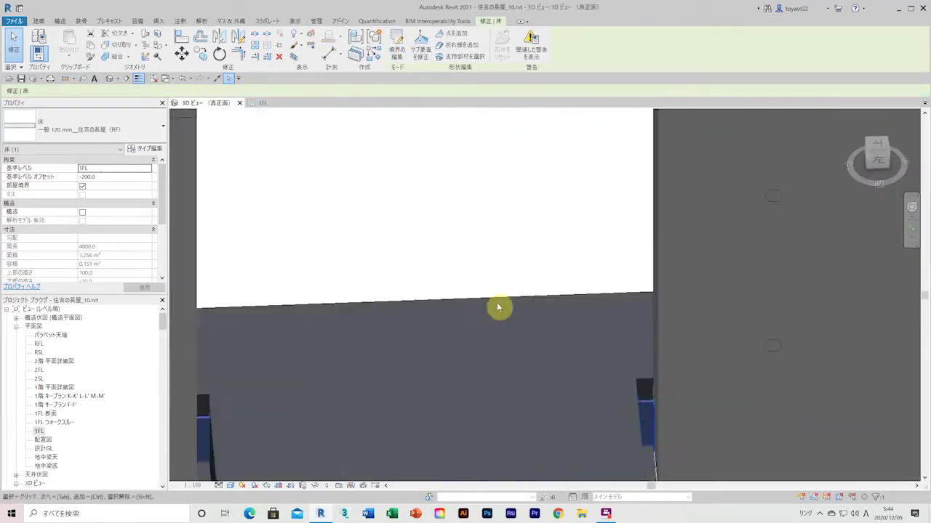
{"action": "scroll", "coordinate": [546, 397], "scroll_direction": "up", "scroll_amount": 3}
{"action": "mouse_move", "coordinate": [546, 397]}
{"action": "middle_mouse_down", "text": "shift"}
{"action": "mouse_move", "coordinate": [536, 427]}
{"action": "mouse_move", "coordinate": [471, 154]}
{"action": "middle_mouse_up", "text": "shift"}
Step: Set the 3D view to the Right orientation fitted to the whole model
{"action": "scroll", "coordinate": [471, 155], "scroll_direction": "down", "scroll_amount": 10}
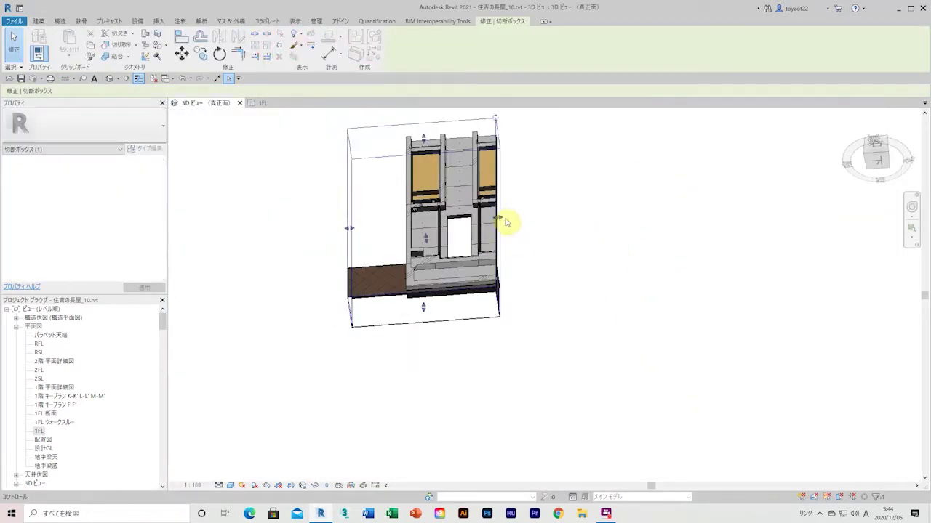
{"action": "scroll", "coordinate": [436, 353], "scroll_direction": "up", "scroll_amount": 2}
{"action": "right_click", "coordinate": [909, 146]}
{"action": "left_click", "coordinate": [850, 198]}
{"action": "left_click", "coordinate": [909, 155]}
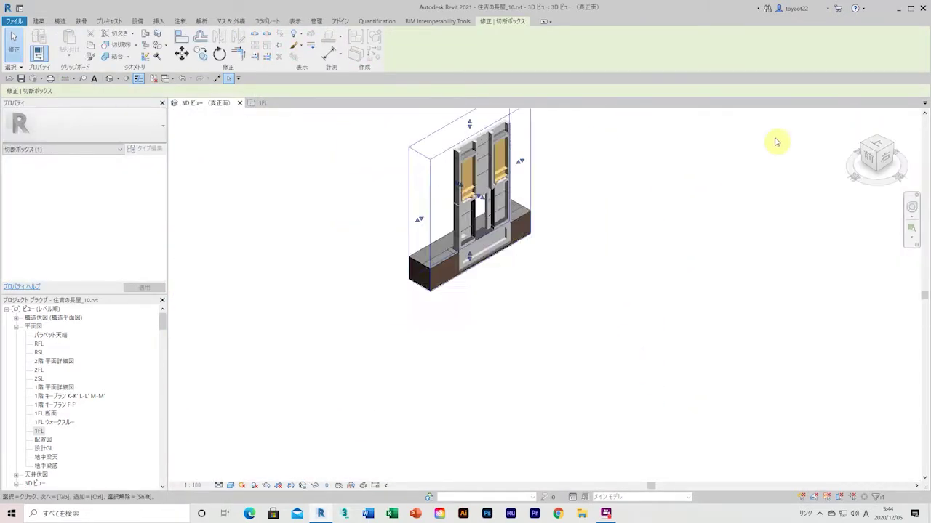
{"action": "scroll", "coordinate": [405, 318], "scroll_direction": "up", "scroll_amount": 5}
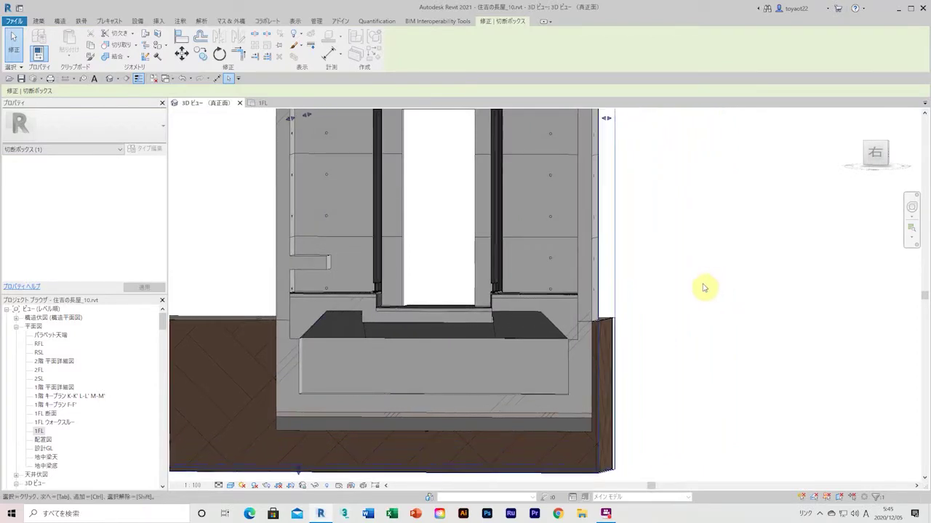
{"action": "middle_click_drag", "start_coordinate": [703, 288], "coordinate": [511, 325], "text": "shift"}
{"action": "left_click", "coordinate": [875, 153]}
Step: Select the entrance floor step and start In-Place Edit (インプレイス編集) on it
{"action": "scroll", "coordinate": [626, 391], "scroll_direction": "up", "scroll_amount": 3}
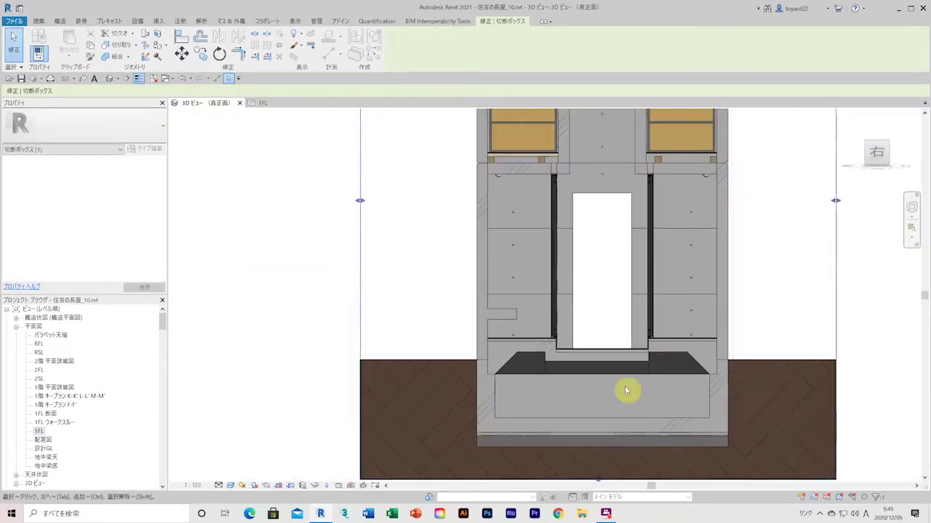
{"action": "scroll", "coordinate": [625, 391], "scroll_direction": "up", "scroll_amount": 2}
{"action": "left_click", "coordinate": [471, 338]}
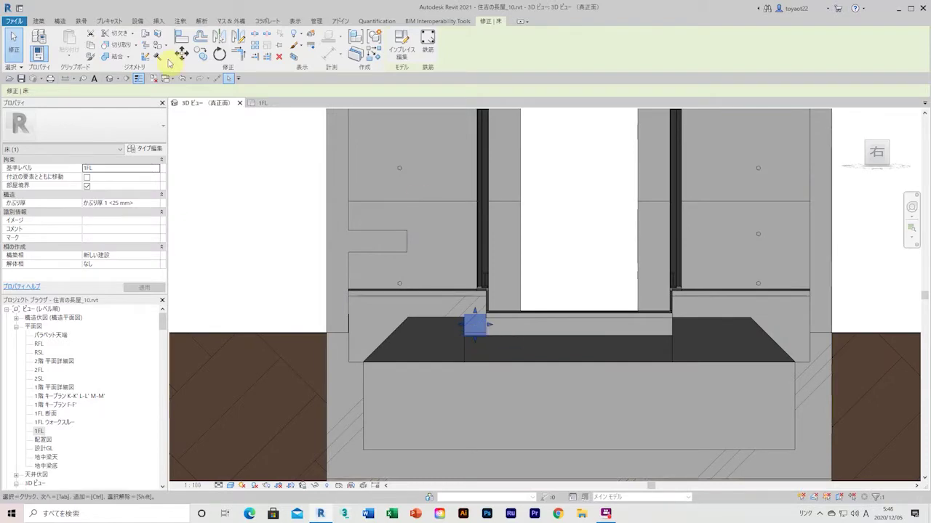
{"action": "left_click", "coordinate": [89, 58]}
{"action": "left_click", "coordinate": [499, 357]}
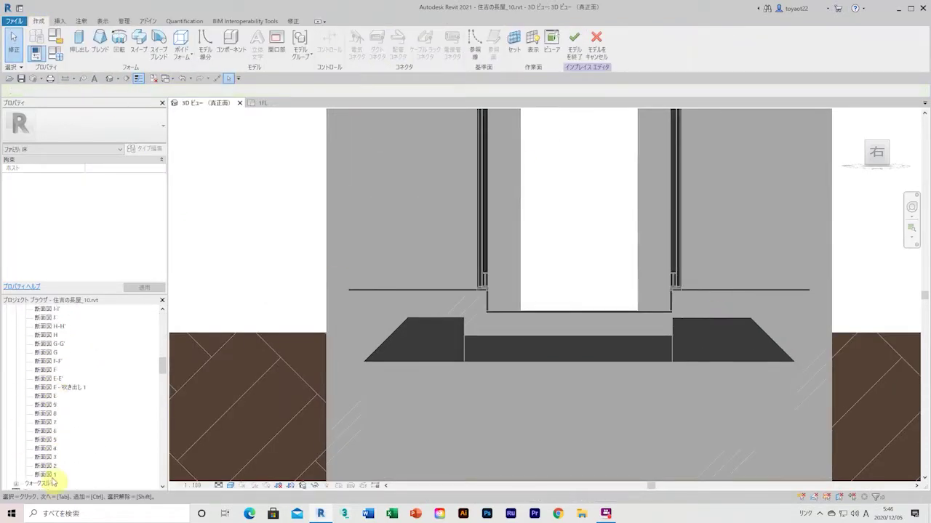
Step: Open section view 断面図 5 from the Project Browser
{"action": "scroll", "coordinate": [73, 407], "scroll_direction": "down", "scroll_amount": 3}
{"action": "double_click", "coordinate": [45, 405]}
{"action": "scroll", "coordinate": [550, 365], "scroll_direction": "up", "scroll_amount": 4}
Step: Sketch the sloped side piece as a solid extrusion and finish the in-place model
{"action": "left_click", "coordinate": [78, 44]}
{"action": "scroll", "coordinate": [401, 348], "scroll_direction": "up", "scroll_amount": 2}
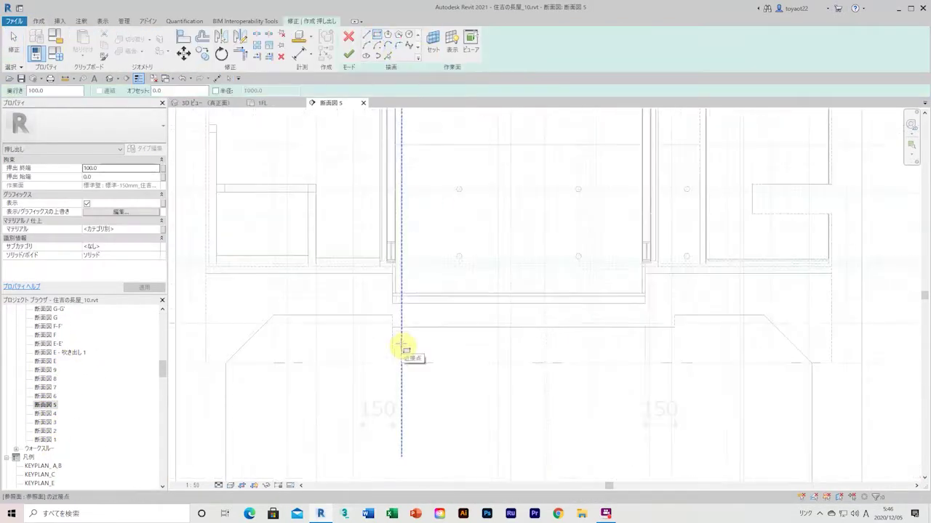
{"action": "left_click", "coordinate": [363, 329]}
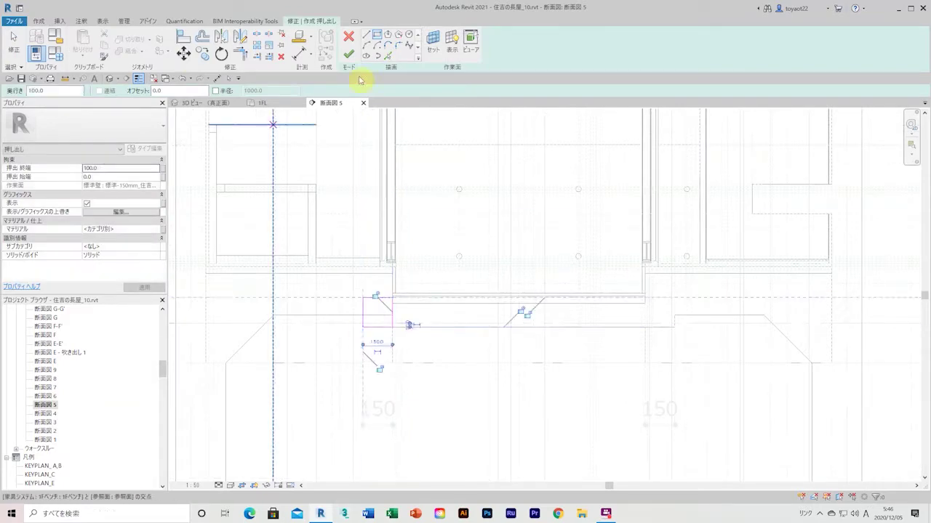
{"action": "left_click", "coordinate": [208, 103]}
{"action": "left_click", "coordinate": [474, 45]}
{"action": "mouse_move", "coordinate": [473, 363]}
{"action": "middle_mouse_down", "text": "shift"}
{"action": "mouse_move", "coordinate": [513, 417]}
{"action": "mouse_move", "coordinate": [582, 384]}
{"action": "mouse_move", "coordinate": [493, 316]}
{"action": "middle_mouse_up", "text": "shift"}
{"action": "left_click", "coordinate": [492, 316]}
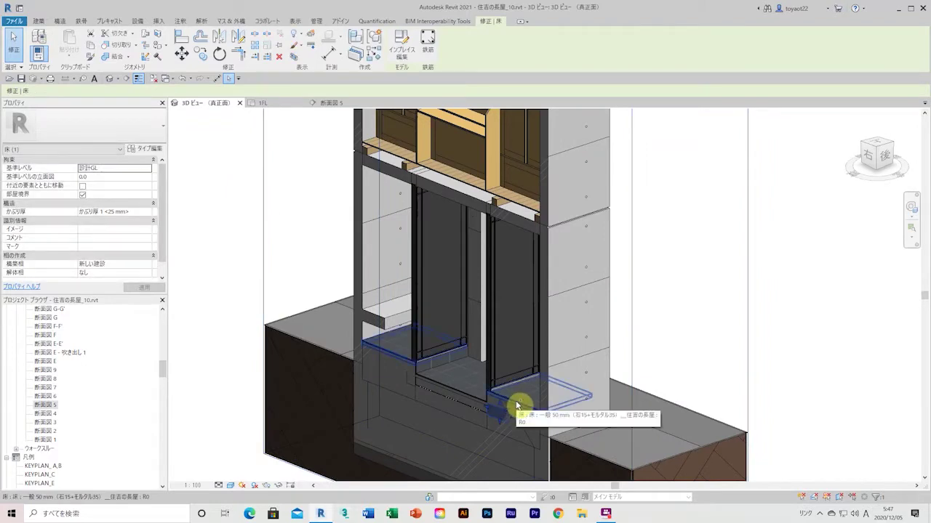
Step: Orbit the 3D view to inspect the step's top face and the entrance corner
{"action": "scroll", "coordinate": [509, 407], "scroll_direction": "up", "scroll_amount": 5}
{"action": "scroll", "coordinate": [377, 324], "scroll_direction": "down", "scroll_amount": 5}
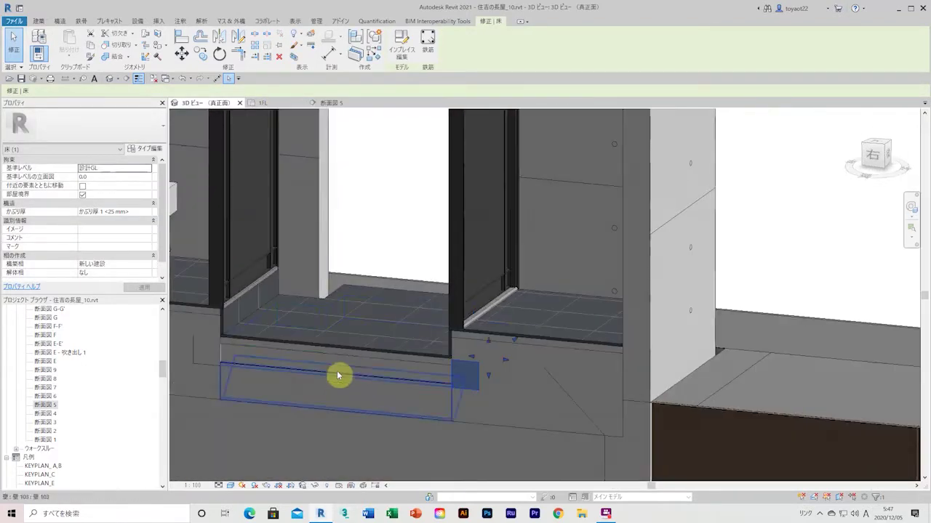
{"action": "middle_click_drag", "start_coordinate": [339, 373], "coordinate": [775, 308], "text": "shift"}
{"action": "left_click", "coordinate": [775, 309]}
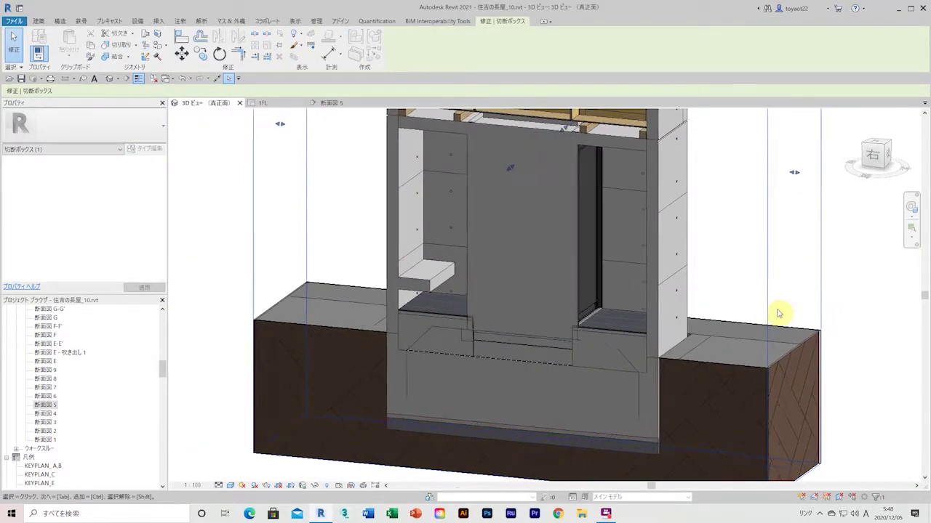
{"action": "scroll", "coordinate": [534, 342], "scroll_direction": "up", "scroll_amount": 5}
{"action": "scroll", "coordinate": [521, 298], "scroll_direction": "down", "scroll_amount": 3}
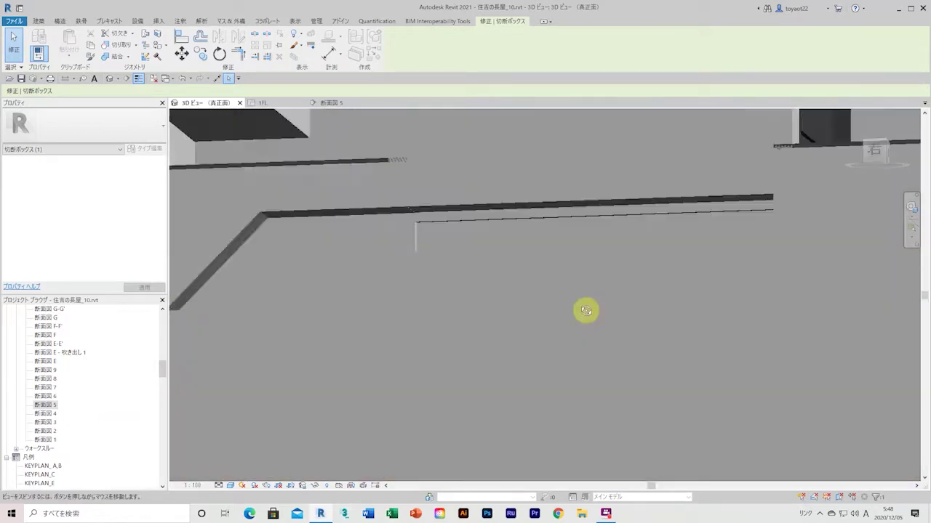
{"action": "scroll", "coordinate": [581, 306], "scroll_direction": "down", "scroll_amount": 3}
{"action": "scroll", "coordinate": [543, 264], "scroll_direction": "down", "scroll_amount": 2}
{"action": "middle_click_drag", "start_coordinate": [524, 244], "coordinate": [461, 302], "text": "shift"}
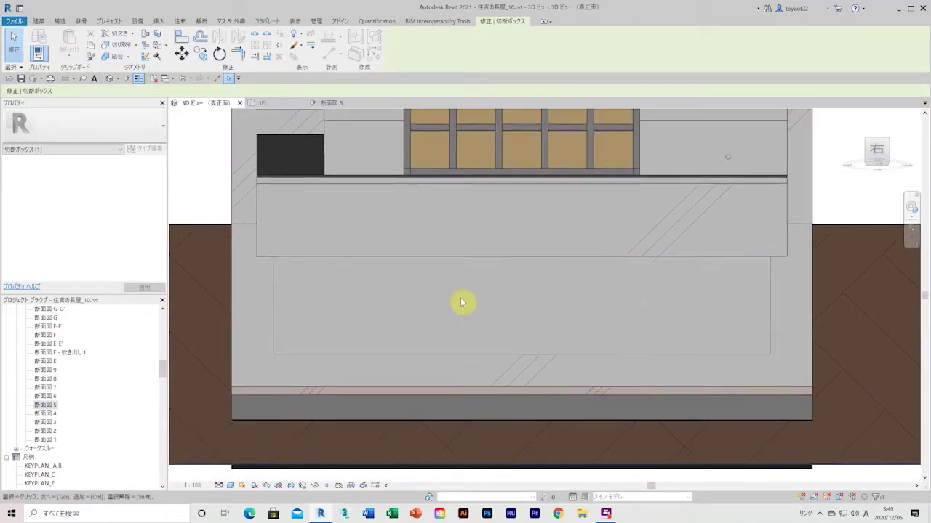
{"action": "middle_click_drag", "start_coordinate": [461, 303], "coordinate": [586, 392], "text": "shift"}
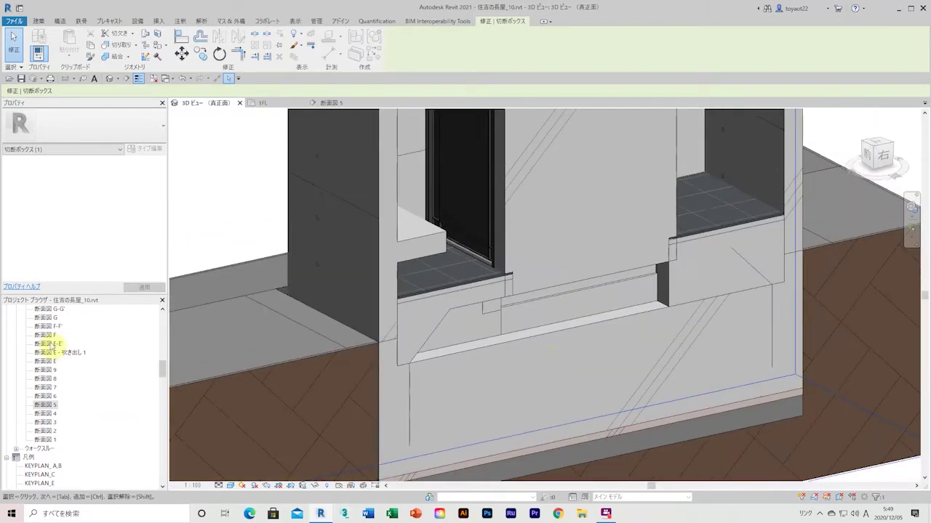
Step: Open 断面図 E-E' with Shaded visual style, then return to the 3D view
{"action": "double_click", "coordinate": [47, 344]}
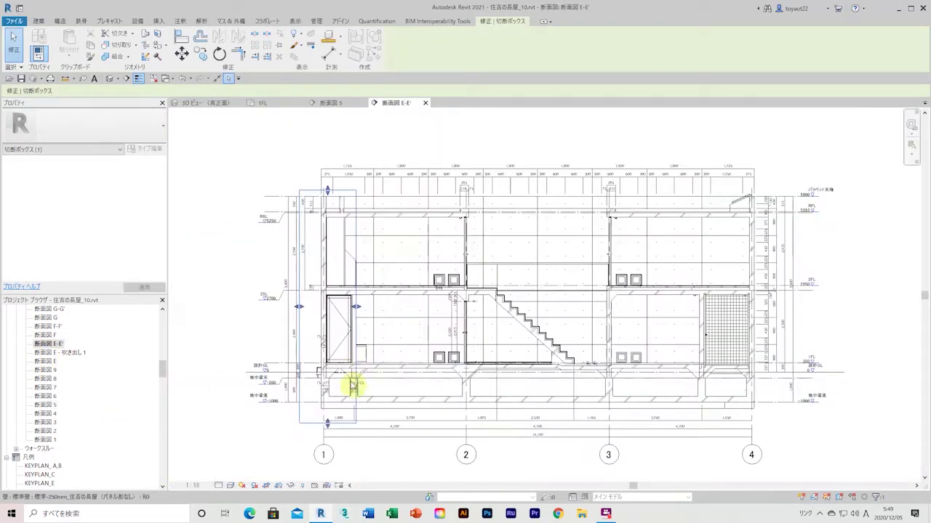
{"action": "left_click", "coordinate": [230, 485]}
{"action": "left_click", "coordinate": [251, 455]}
{"action": "left_click", "coordinate": [207, 103]}
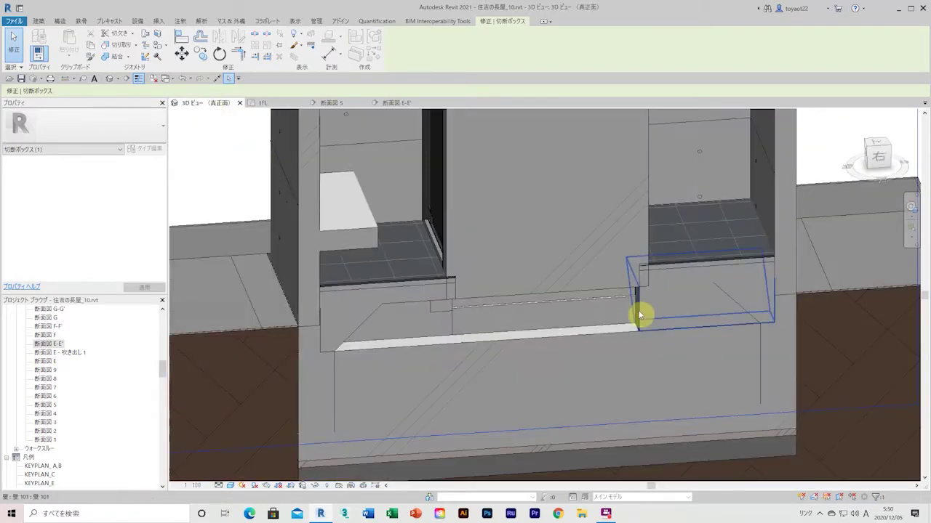
Step: Drag the section box's right side inward so the cut passes the entrance opening
{"action": "left_click", "coordinate": [384, 323]}
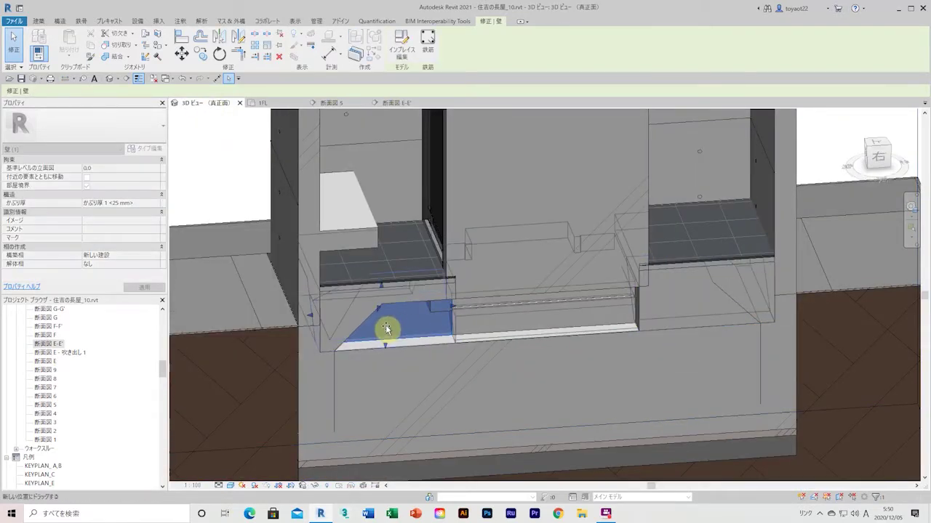
{"action": "mouse_move", "coordinate": [387, 332]}
{"action": "middle_mouse_down", "text": "shift"}
{"action": "mouse_move", "coordinate": [515, 409]}
{"action": "mouse_move", "coordinate": [415, 332]}
{"action": "middle_mouse_up", "text": "shift"}
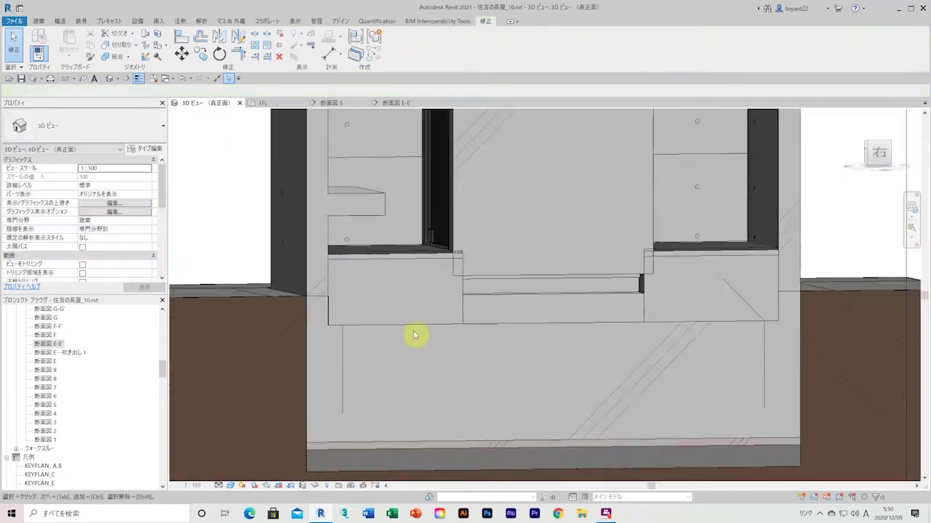
{"action": "left_click", "coordinate": [829, 255]}
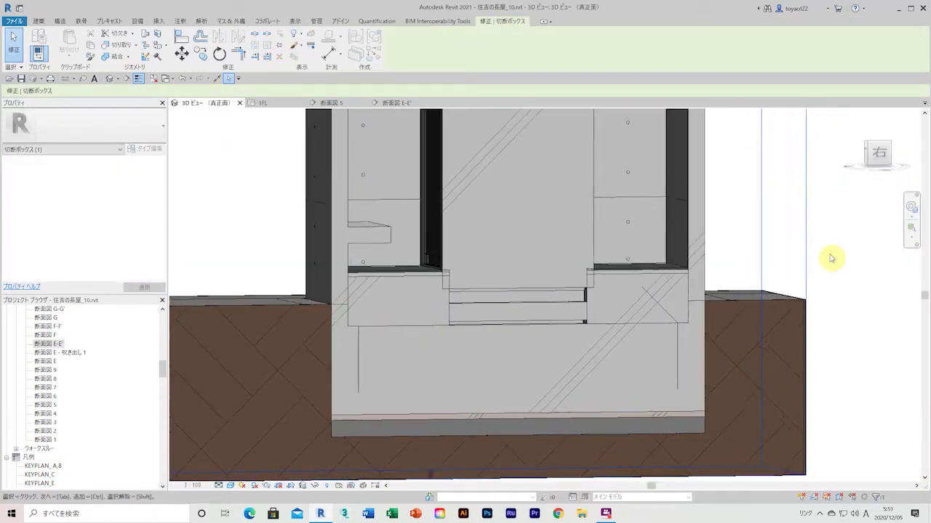
{"action": "mouse_move", "coordinate": [830, 257]}
{"action": "middle_mouse_down", "text": "shift"}
{"action": "mouse_move", "coordinate": [830, 267]}
{"action": "mouse_move", "coordinate": [572, 312]}
{"action": "mouse_move", "coordinate": [516, 312]}
{"action": "mouse_move", "coordinate": [626, 252]}
{"action": "mouse_move", "coordinate": [226, 492]}
{"action": "middle_mouse_up", "text": "shift"}
Step: Orbit and zoom toward the front and select wall 104 beside the step
{"action": "mouse_move", "coordinate": [190, 215]}
{"action": "middle_mouse_down", "text": "shift"}
{"action": "mouse_move", "coordinate": [369, 201]}
{"action": "mouse_move", "coordinate": [655, 285]}
{"action": "middle_mouse_up", "text": "shift"}
{"action": "scroll", "coordinate": [818, 373], "scroll_direction": "up", "scroll_amount": 2}
{"action": "scroll", "coordinate": [819, 372], "scroll_direction": "up", "scroll_amount": 2}
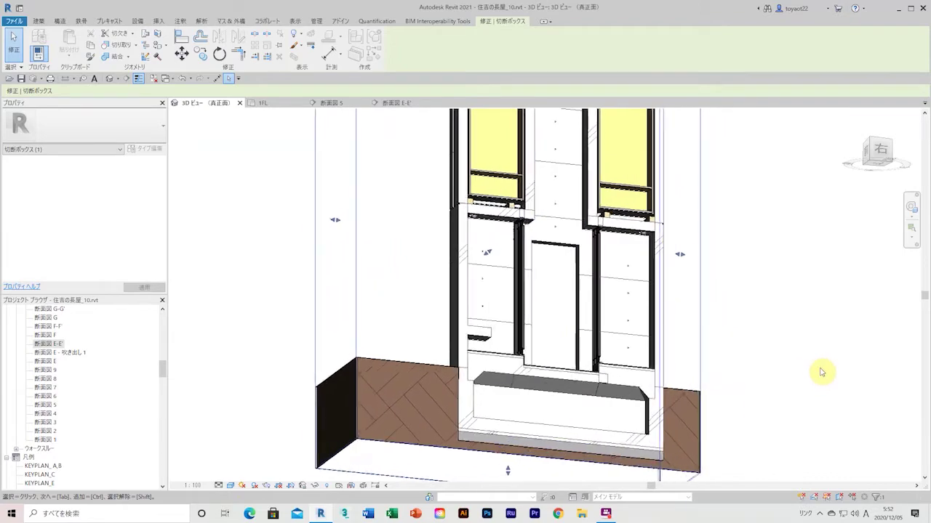
{"action": "scroll", "coordinate": [820, 372], "scroll_direction": "up", "scroll_amount": 2}
{"action": "scroll", "coordinate": [821, 372], "scroll_direction": "up", "scroll_amount": 2}
{"action": "left_click", "coordinate": [515, 393]}
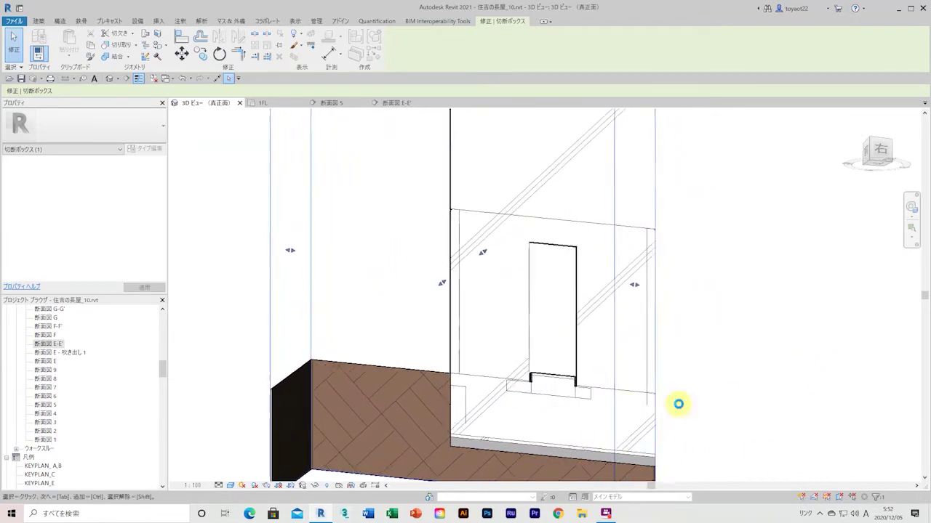
{"action": "key", "text": "ctrl+Tab"}
{"action": "left_click", "coordinate": [340, 104]}
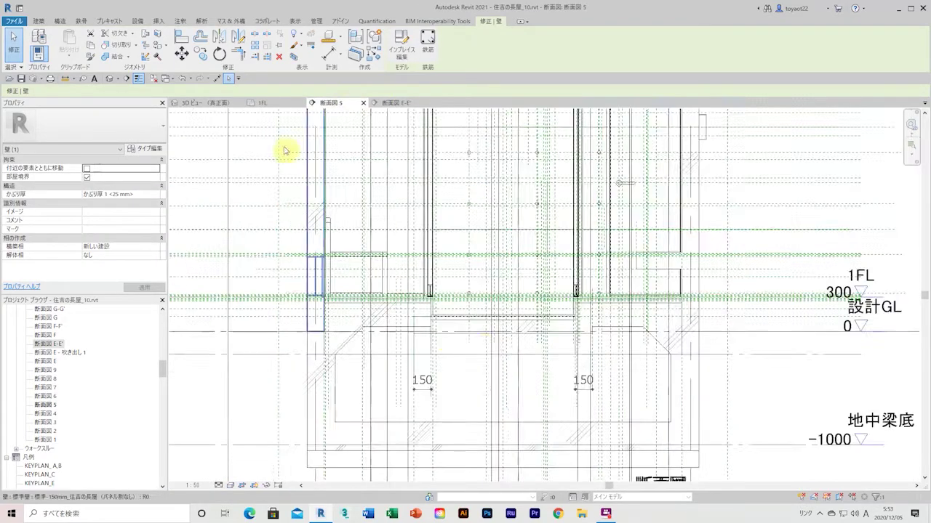
{"action": "key", "text": "ctrl+Tab"}
{"action": "mouse_move", "coordinate": [557, 338]}
{"action": "middle_mouse_down", "text": "shift"}
{"action": "mouse_move", "coordinate": [503, 352]}
{"action": "mouse_move", "coordinate": [359, 286]}
{"action": "middle_mouse_up", "text": "shift"}
{"action": "scroll", "coordinate": [541, 371], "scroll_direction": "up", "scroll_amount": 5}
{"action": "left_click", "coordinate": [499, 423]}
{"action": "scroll", "coordinate": [498, 423], "scroll_direction": "down", "scroll_amount": 3}
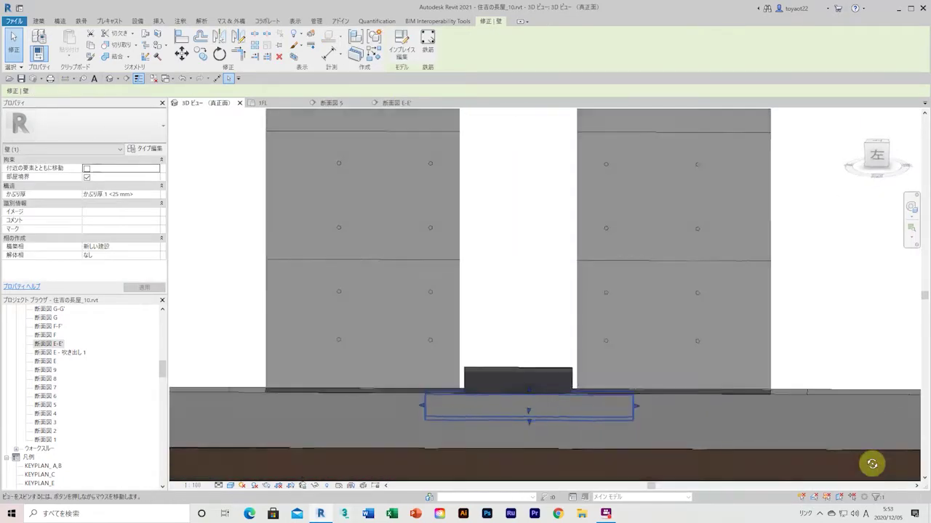
{"action": "mouse_move", "coordinate": [869, 461]}
{"action": "middle_mouse_down", "text": "shift"}
{"action": "mouse_move", "coordinate": [478, 472]}
{"action": "mouse_move", "coordinate": [386, 347]}
{"action": "mouse_move", "coordinate": [436, 354]}
{"action": "middle_mouse_up", "text": "shift"}
{"action": "left_click", "coordinate": [385, 347]}
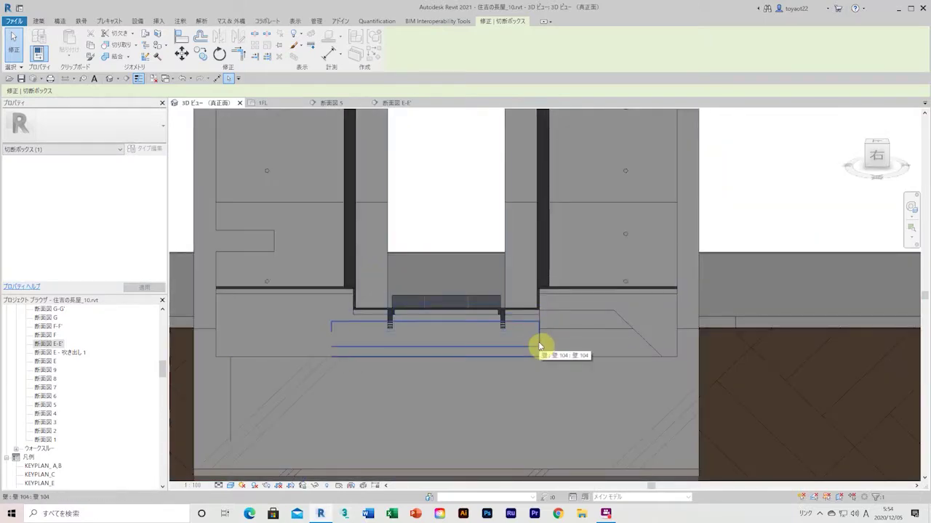
{"action": "middle_click_drag", "start_coordinate": [540, 347], "coordinate": [544, 277], "text": "shift"}
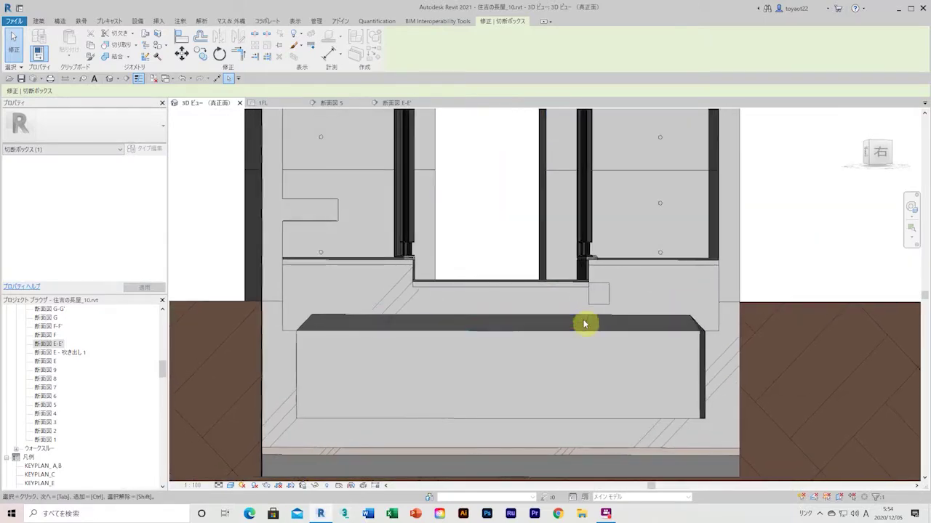
{"action": "mouse_move", "coordinate": [624, 347]}
{"action": "middle_mouse_down", "text": "shift"}
{"action": "mouse_move", "coordinate": [437, 426]}
{"action": "mouse_move", "coordinate": [513, 267]}
{"action": "mouse_move", "coordinate": [557, 250]}
{"action": "mouse_move", "coordinate": [486, 270]}
{"action": "mouse_move", "coordinate": [519, 297]}
{"action": "mouse_move", "coordinate": [400, 181]}
{"action": "mouse_move", "coordinate": [398, 200]}
{"action": "mouse_move", "coordinate": [297, 261]}
{"action": "middle_mouse_up", "text": "shift"}
{"action": "left_click", "coordinate": [514, 266]}
{"action": "key", "text": "Escape"}
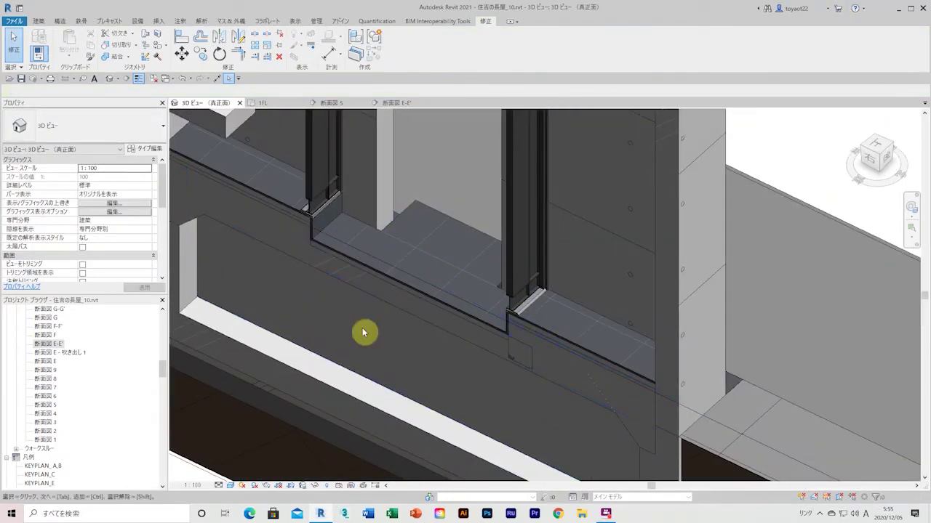
Step: Select the step from a straight elevation and open its extrusion for in-place editing
{"action": "scroll", "coordinate": [615, 378], "scroll_direction": "down", "scroll_amount": 3}
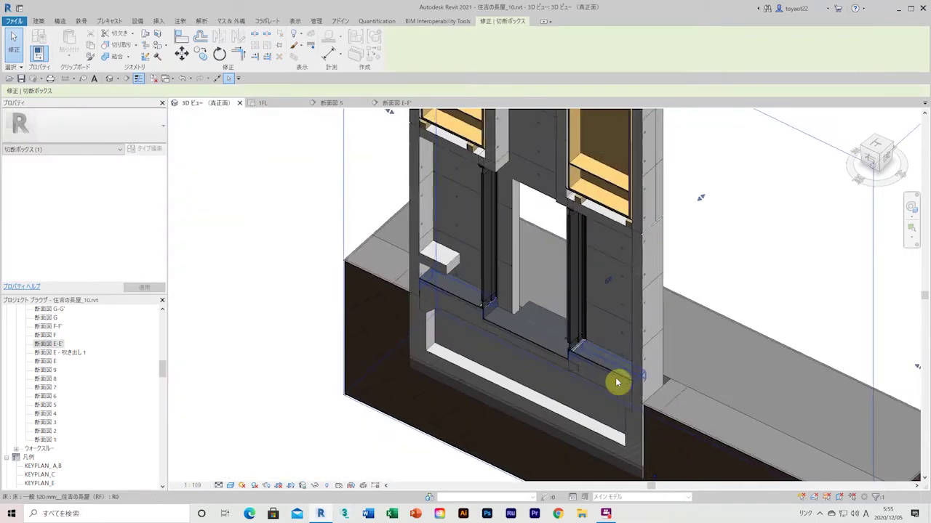
{"action": "scroll", "coordinate": [615, 377], "scroll_direction": "up", "scroll_amount": 3}
{"action": "left_click", "coordinate": [328, 266]}
{"action": "mouse_move", "coordinate": [328, 266]}
{"action": "middle_mouse_down", "text": "shift"}
{"action": "mouse_move", "coordinate": [267, 364]}
{"action": "mouse_move", "coordinate": [316, 264]}
{"action": "mouse_move", "coordinate": [574, 326]}
{"action": "middle_mouse_up", "text": "shift"}
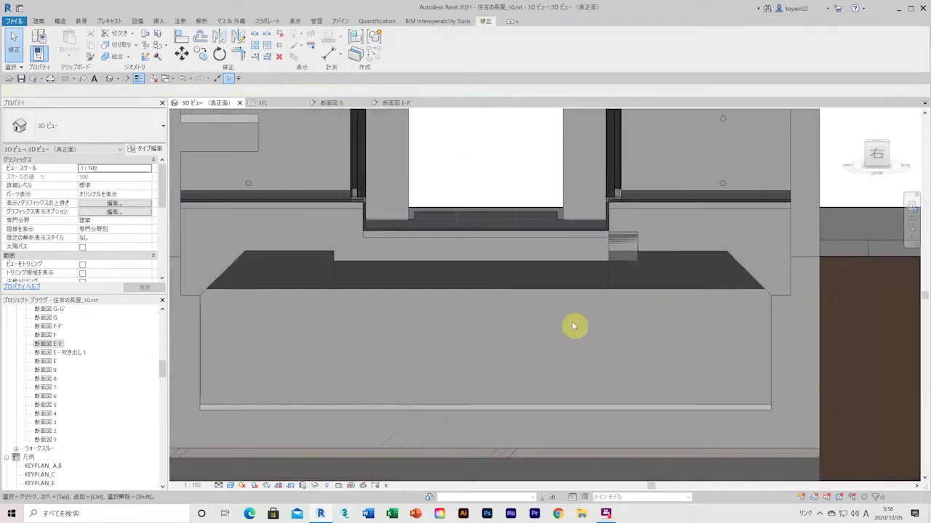
{"action": "left_click", "coordinate": [388, 61]}
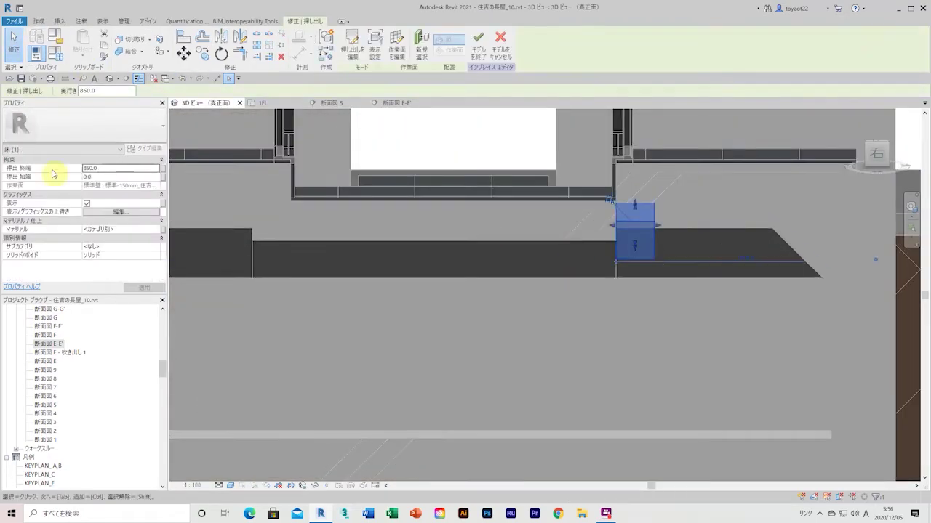
Step: Assign コンクリート、現場打ちグレー to the extrusion, finish the model, then select the sloped side wall
{"action": "left_click", "coordinate": [155, 228]}
{"action": "scroll", "coordinate": [405, 266], "scroll_direction": "down", "scroll_amount": 3}
{"action": "left_click", "coordinate": [396, 263]}
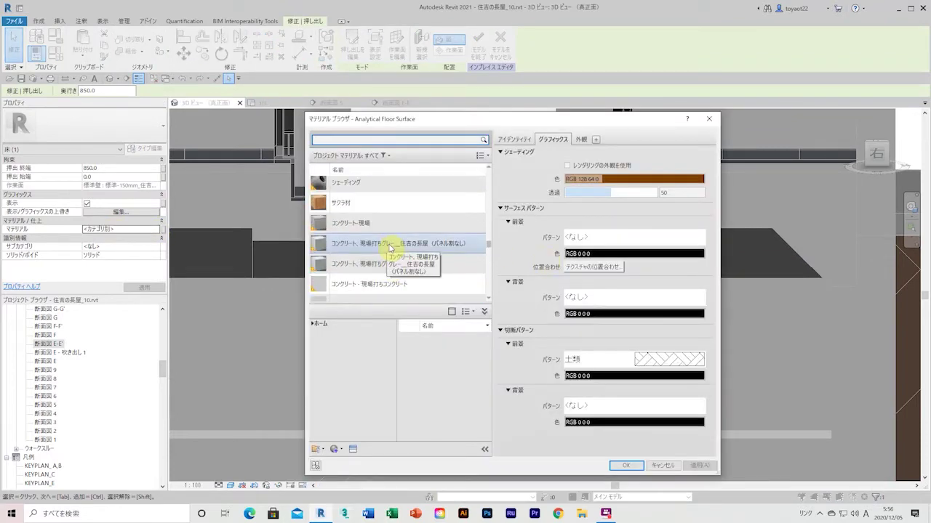
{"action": "left_click", "coordinate": [622, 461]}
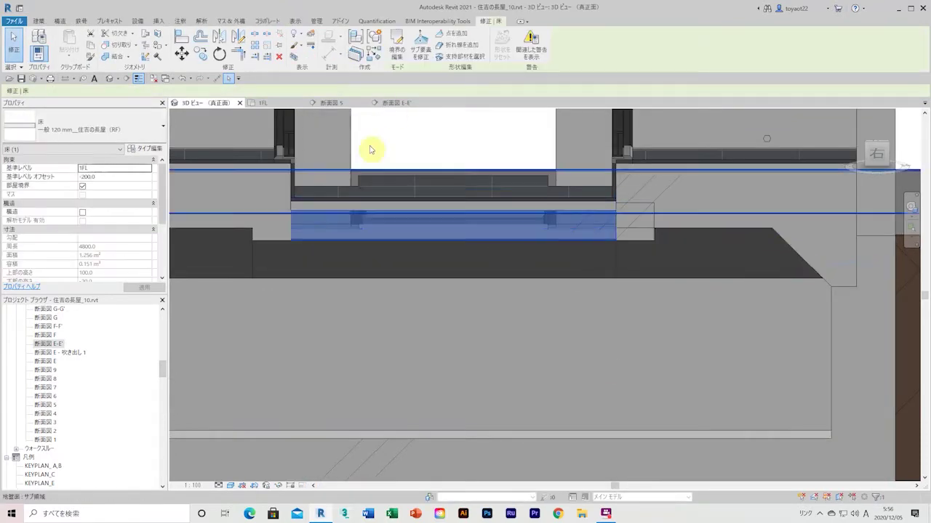
{"action": "left_click", "coordinate": [344, 40]}
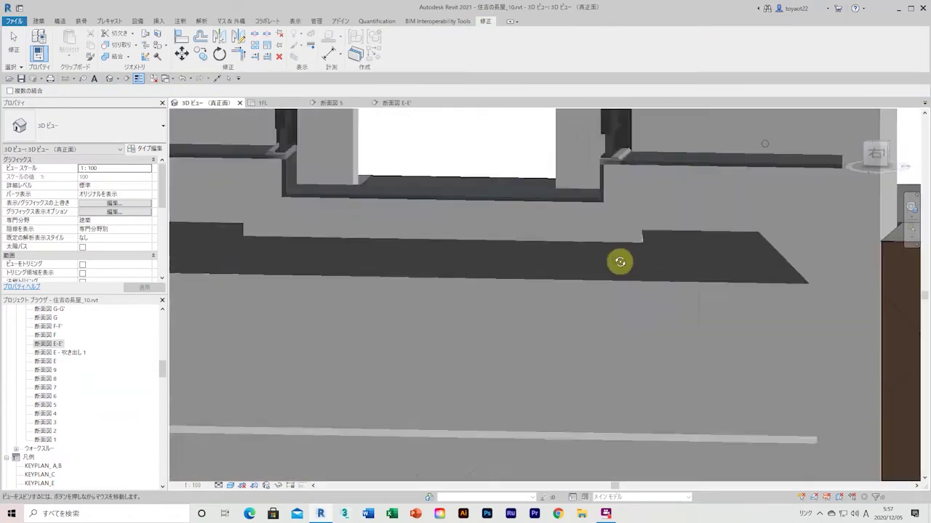
{"action": "left_click", "coordinate": [606, 243]}
{"action": "left_click", "coordinate": [706, 485]}
Step: Drag the side wall's end onto the trapezoid wall and inspect the slab in section view 5
{"action": "scroll", "coordinate": [400, 297], "scroll_direction": "up", "scroll_amount": 3}
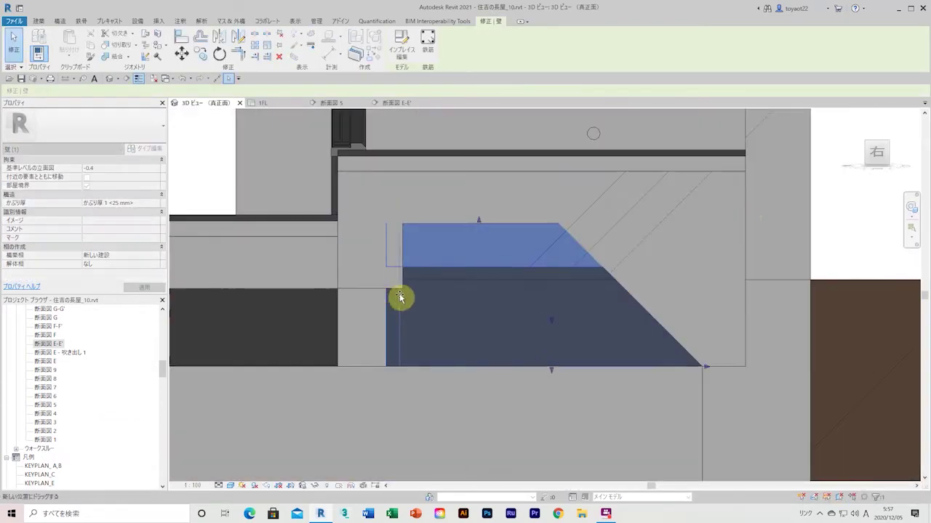
{"action": "left_click_drag", "start_coordinate": [404, 299], "coordinate": [402, 337]}
{"action": "left_click", "coordinate": [349, 103]}
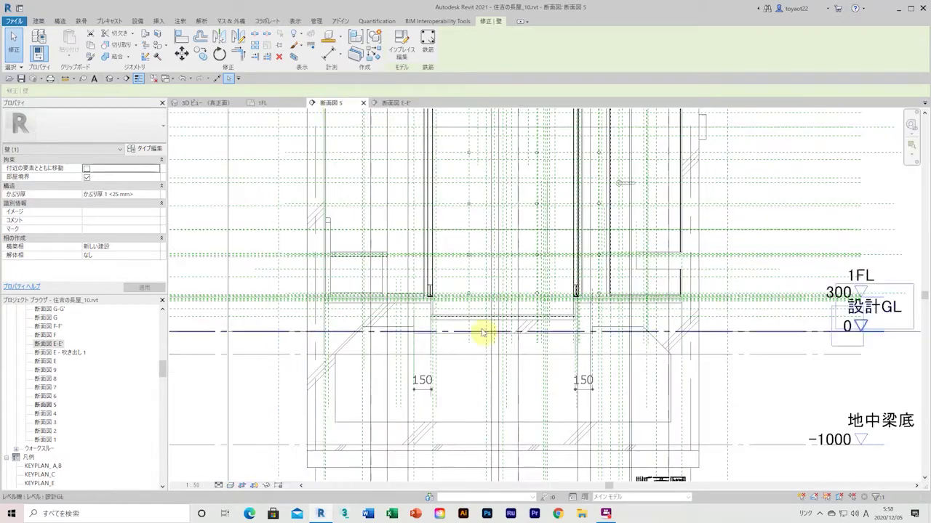
{"action": "scroll", "coordinate": [482, 332], "scroll_direction": "up", "scroll_amount": 3}
{"action": "left_click", "coordinate": [530, 333]}
{"action": "scroll", "coordinate": [357, 202], "scroll_direction": "up", "scroll_amount": 5}
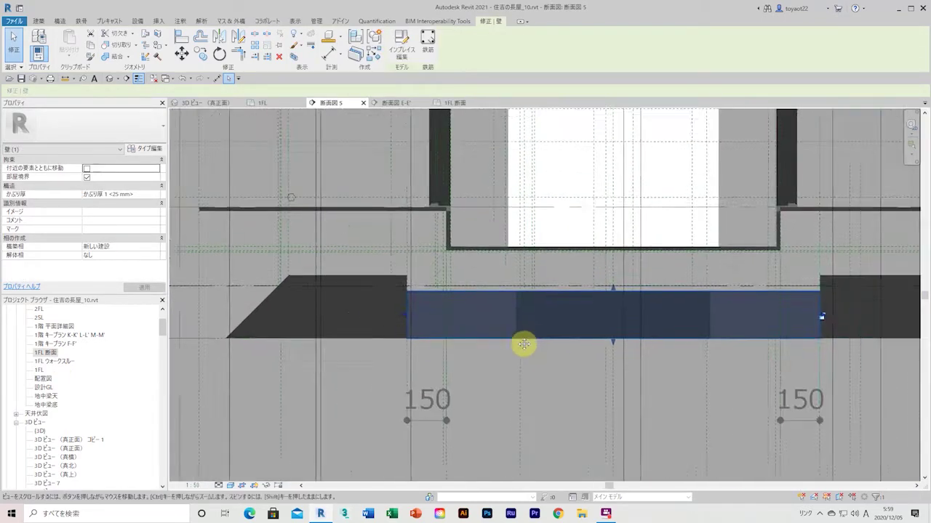
{"action": "scroll", "coordinate": [346, 282], "scroll_direction": "up", "scroll_amount": 4}
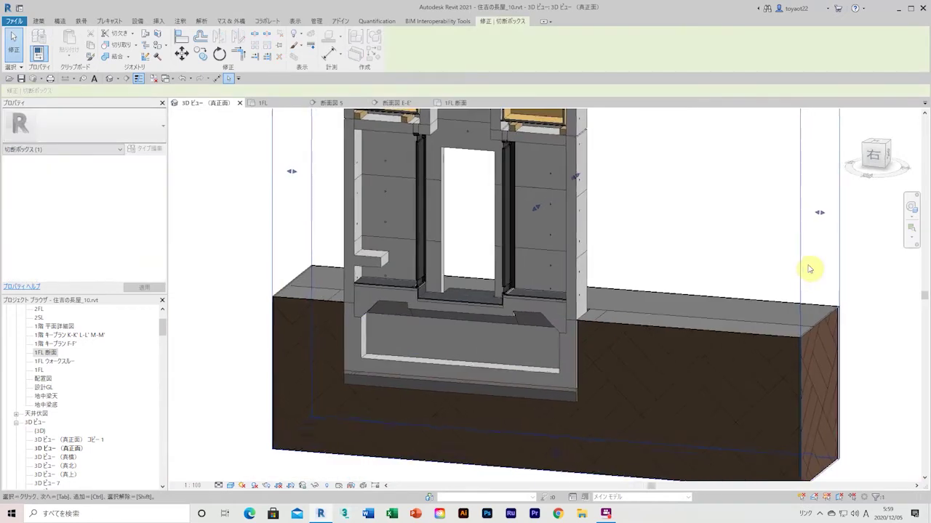
Step: Inspect the step footing, selecting the step-edge wall and section box along the way
{"action": "scroll", "coordinate": [326, 291], "scroll_direction": "up", "scroll_amount": 3}
{"action": "left_click", "coordinate": [326, 291]}
{"action": "scroll", "coordinate": [384, 307], "scroll_direction": "up", "scroll_amount": 2}
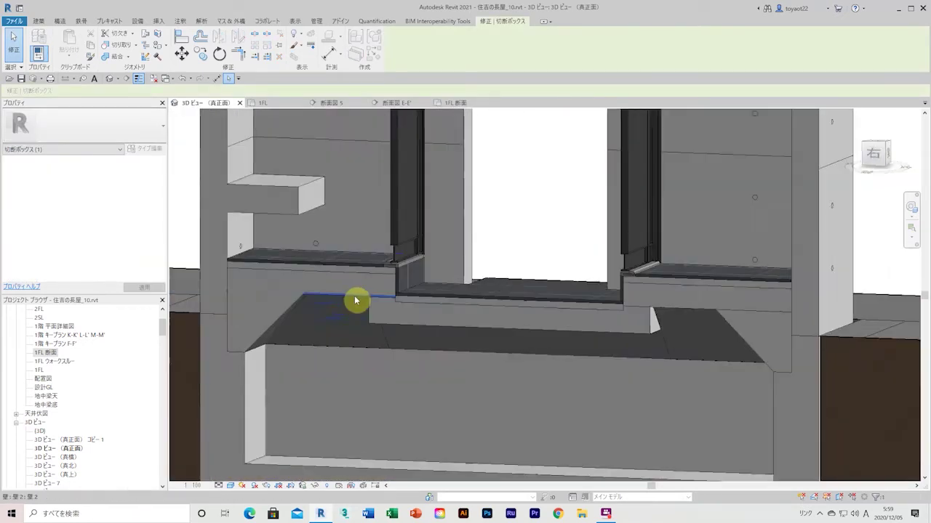
{"action": "mouse_move", "coordinate": [357, 301]}
{"action": "middle_mouse_down", "text": "shift"}
{"action": "mouse_move", "coordinate": [414, 180]}
{"action": "mouse_move", "coordinate": [333, 395]}
{"action": "middle_mouse_up", "text": "shift"}
{"action": "scroll", "coordinate": [332, 394], "scroll_direction": "down", "scroll_amount": 4}
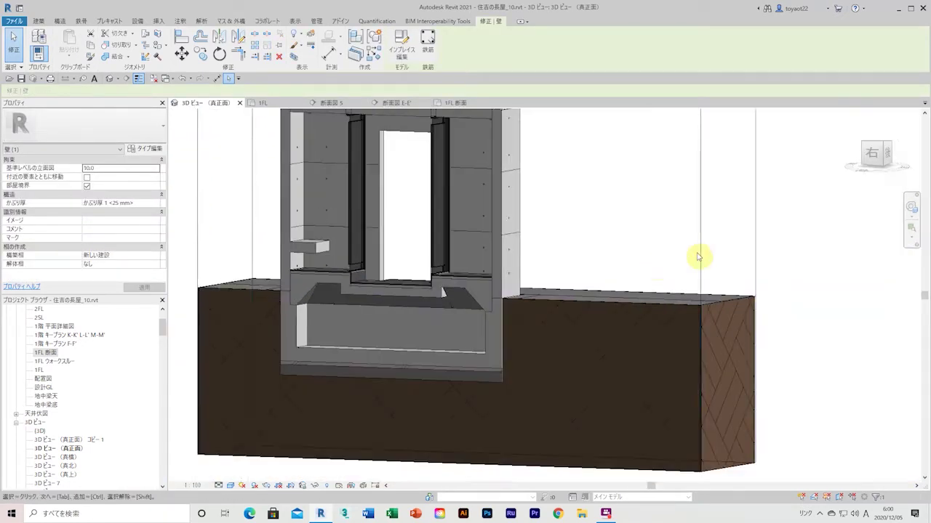
{"action": "left_click", "coordinate": [701, 252]}
{"action": "scroll", "coordinate": [390, 308], "scroll_direction": "up", "scroll_amount": 3}
{"action": "middle_click_drag", "start_coordinate": [298, 259], "coordinate": [332, 284]}
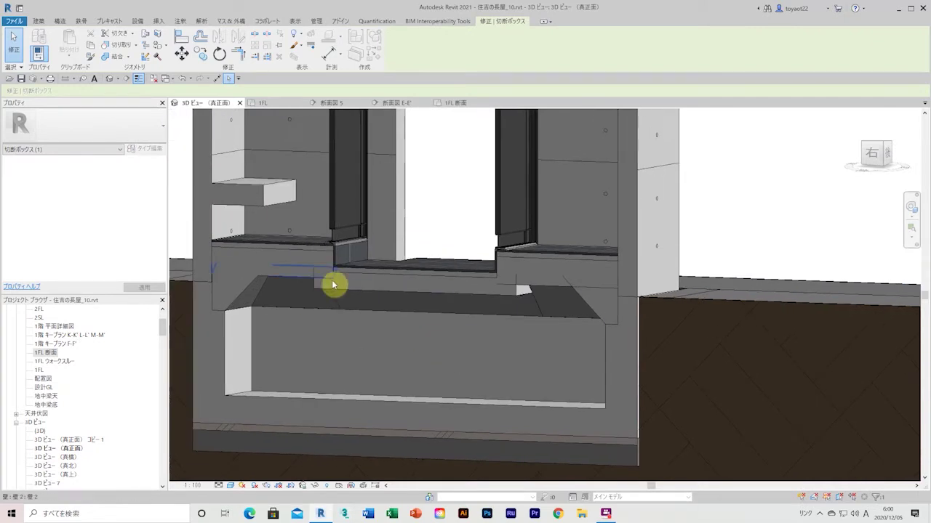
{"action": "key", "text": "Escape"}
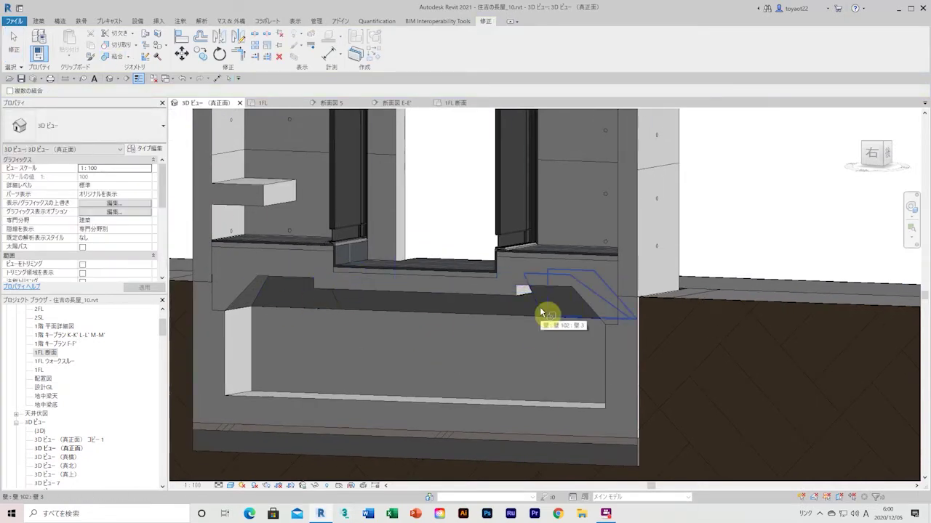
Step: Select the section box and orbit to a side view centred on the column and opening
{"action": "left_click", "coordinate": [206, 176]}
{"action": "scroll", "coordinate": [591, 262], "scroll_direction": "down", "scroll_amount": 3}
{"action": "scroll", "coordinate": [536, 276], "scroll_direction": "up", "scroll_amount": 3}
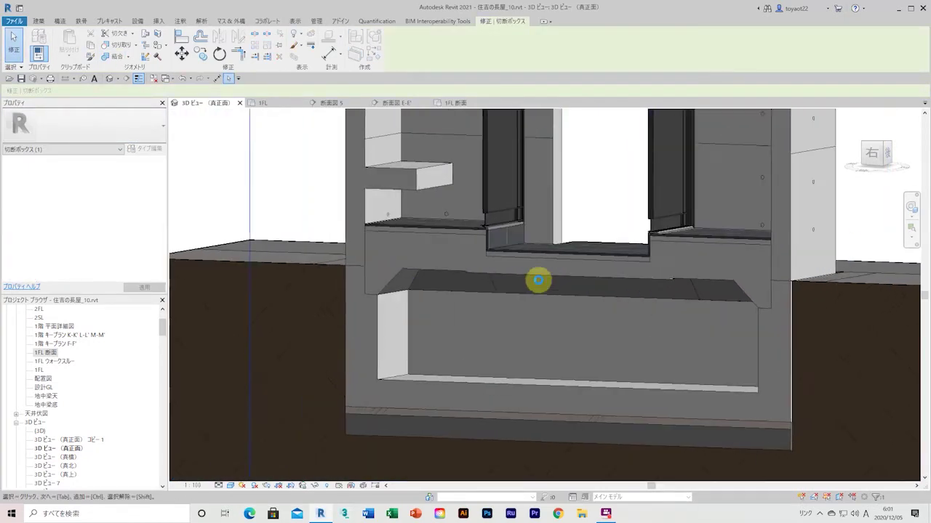
{"action": "middle_click_drag", "start_coordinate": [545, 318], "coordinate": [728, 303], "text": "shift"}
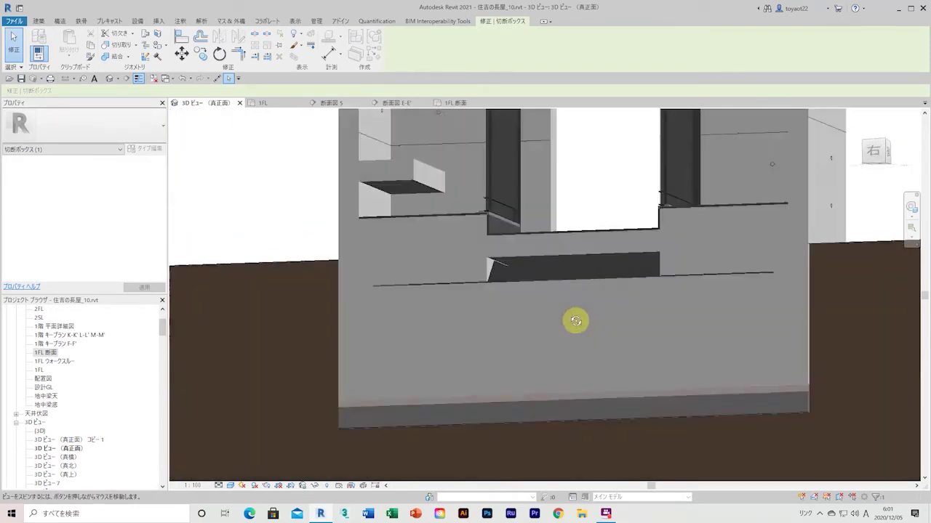
{"action": "scroll", "coordinate": [728, 303], "scroll_direction": "up", "scroll_amount": 5}
{"action": "scroll", "coordinate": [696, 364], "scroll_direction": "down", "scroll_amount": 2}
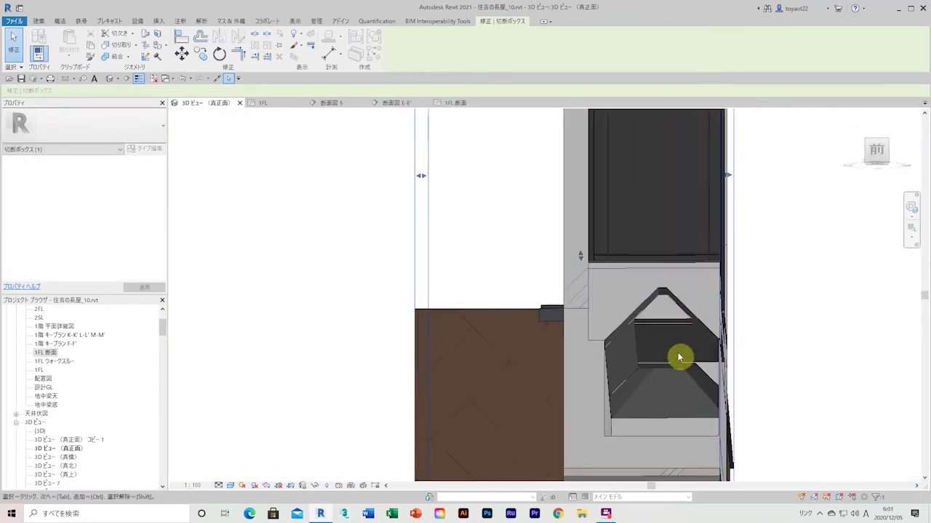
{"action": "mouse_move", "coordinate": [679, 353]}
{"action": "middle_mouse_down"}
{"action": "mouse_move", "coordinate": [632, 411]}
{"action": "mouse_move", "coordinate": [558, 360]}
{"action": "middle_mouse_up"}
{"action": "scroll", "coordinate": [559, 360], "scroll_direction": "up", "scroll_amount": 3}
{"action": "scroll", "coordinate": [536, 354], "scroll_direction": "up", "scroll_amount": 2}
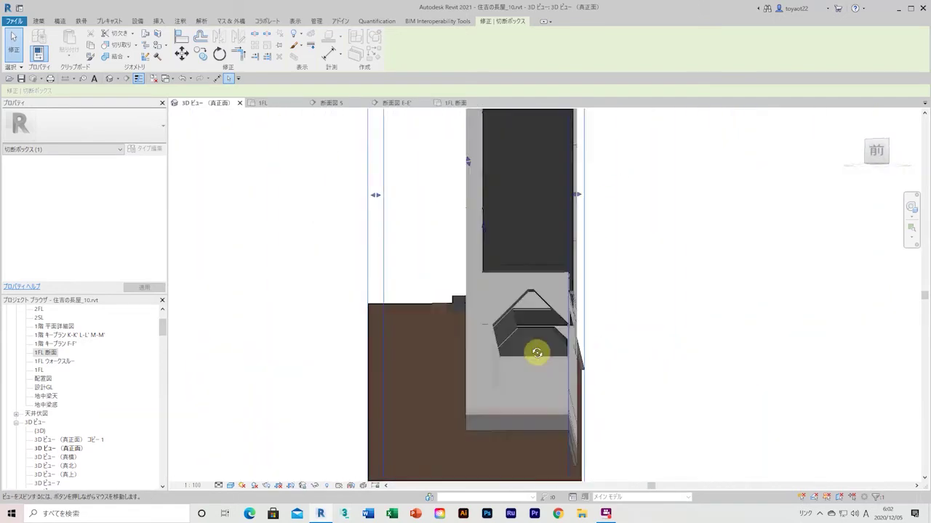
{"action": "scroll", "coordinate": [496, 343], "scroll_direction": "up", "scroll_amount": 3}
Step: Start Join Geometry on the 120 mm floor slab at the sloped opening, then show section 断面図 5
{"action": "left_click", "coordinate": [114, 58]}
{"action": "scroll", "coordinate": [335, 231], "scroll_direction": "down", "scroll_amount": 1}
{"action": "middle_click_drag", "start_coordinate": [334, 230], "coordinate": [456, 353]}
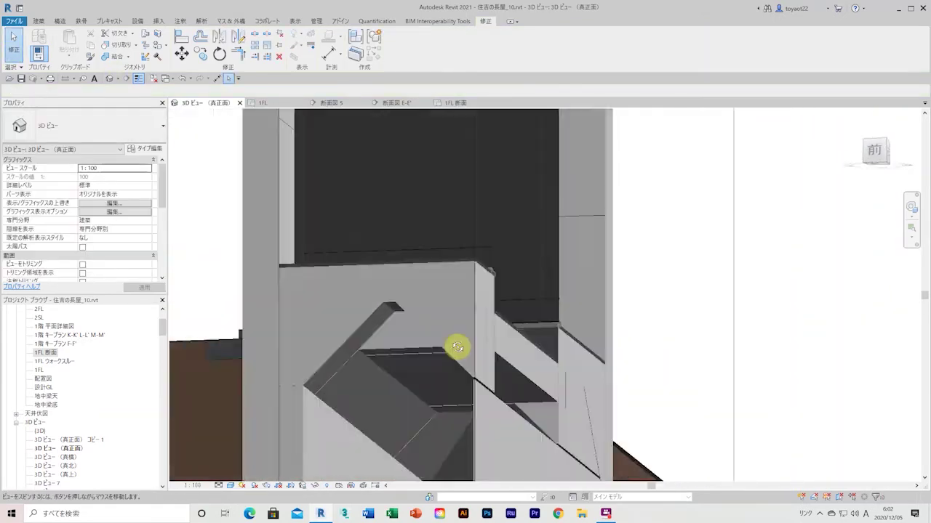
{"action": "scroll", "coordinate": [219, 134], "scroll_direction": "down", "scroll_amount": 1}
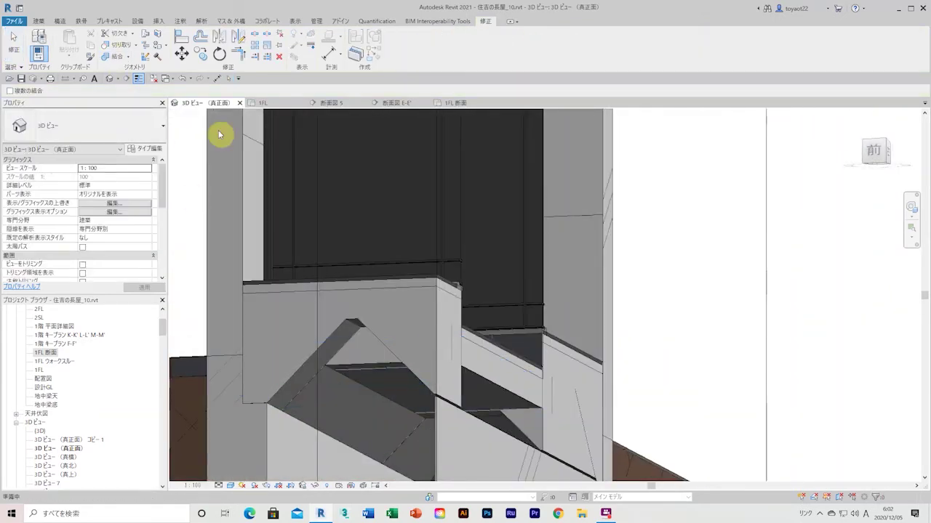
{"action": "left_click", "coordinate": [494, 384]}
{"action": "key", "text": "ctrl+Tab"}
Step: Return to the 3D ビュー (真正面) view and orbit to review the step's sloped side walls
{"action": "scroll", "coordinate": [318, 348], "scroll_direction": "up", "scroll_amount": 2}
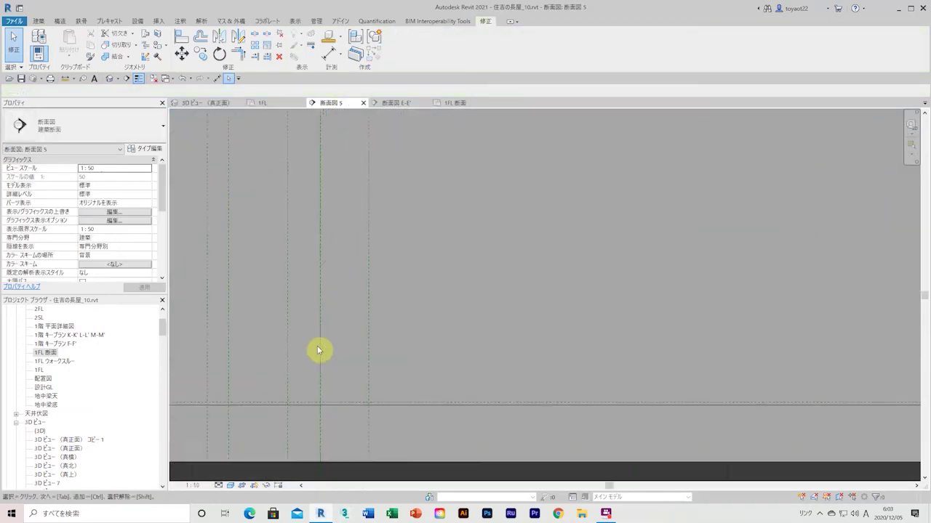
{"action": "key", "text": "ctrl+Tab"}
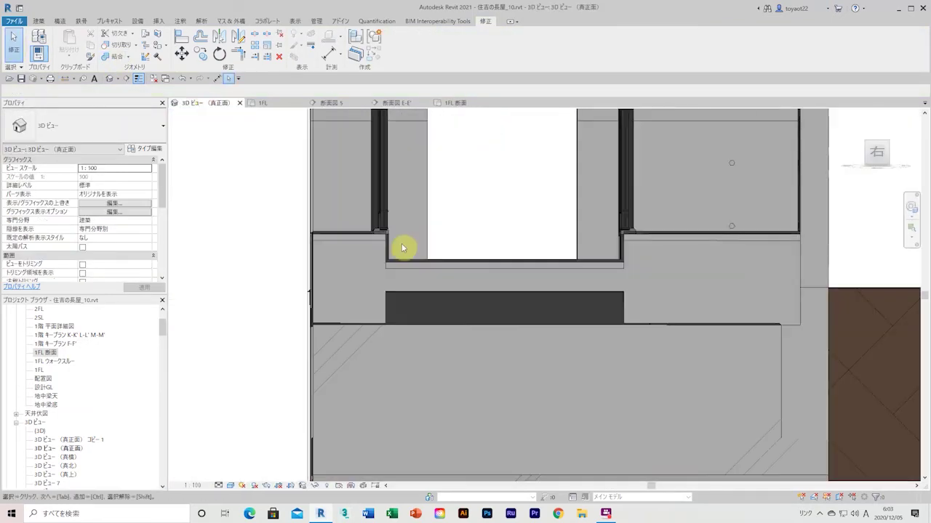
{"action": "mouse_move", "coordinate": [403, 245]}
{"action": "middle_mouse_down", "text": "shift"}
{"action": "mouse_move", "coordinate": [513, 301]}
{"action": "mouse_move", "coordinate": [492, 298]}
{"action": "mouse_move", "coordinate": [490, 323]}
{"action": "middle_mouse_up", "text": "shift"}
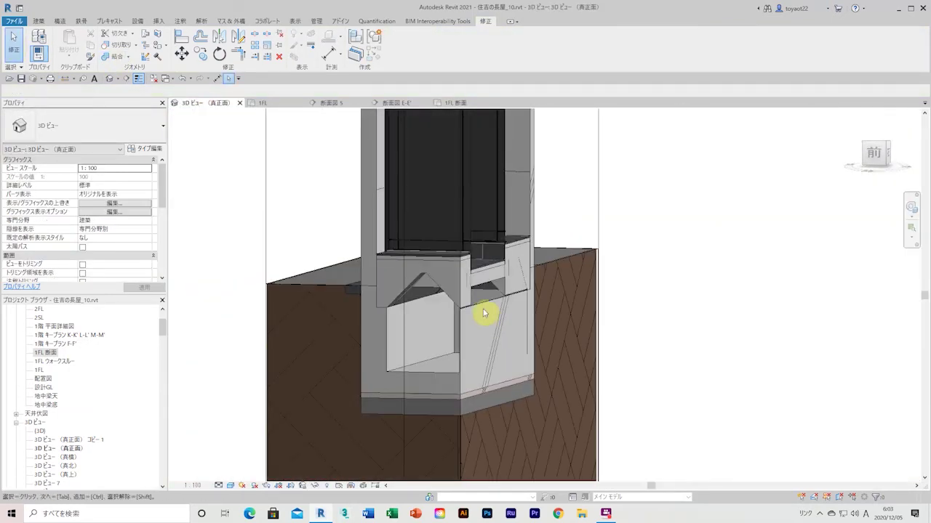